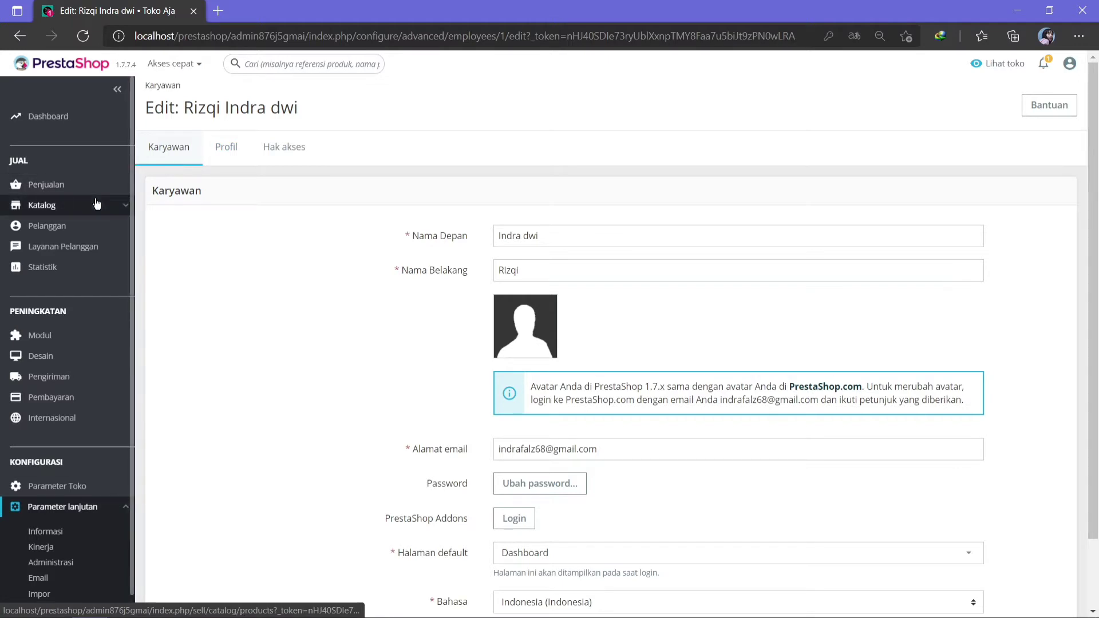
Go to Katalog > Produk, scroll the product table, and start a new product.
mouse_move(83, 211)
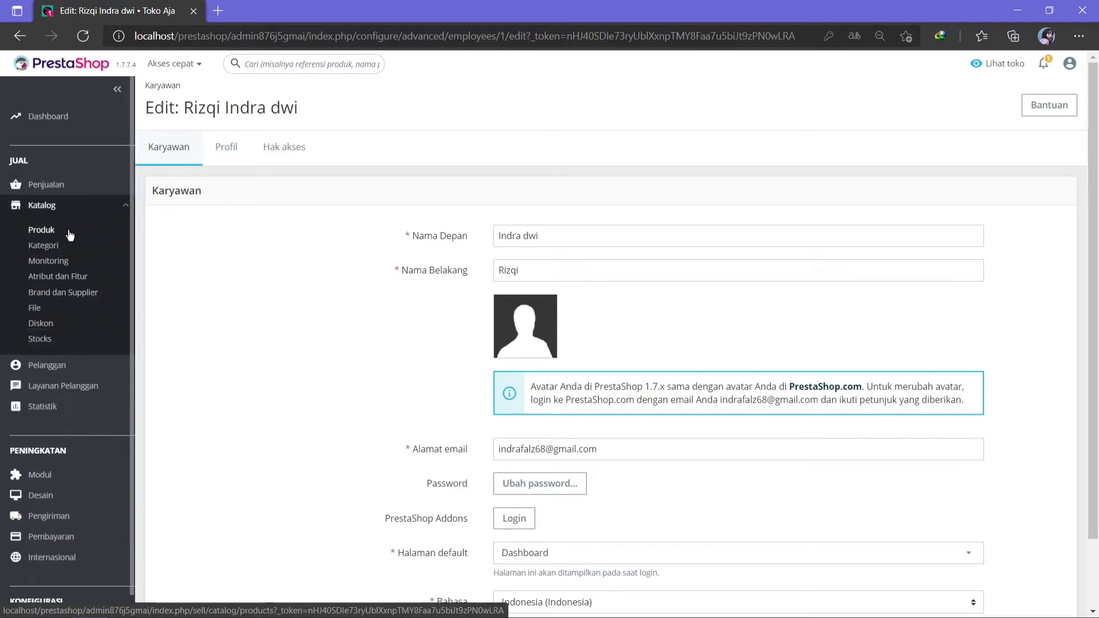
left_click(50, 235)
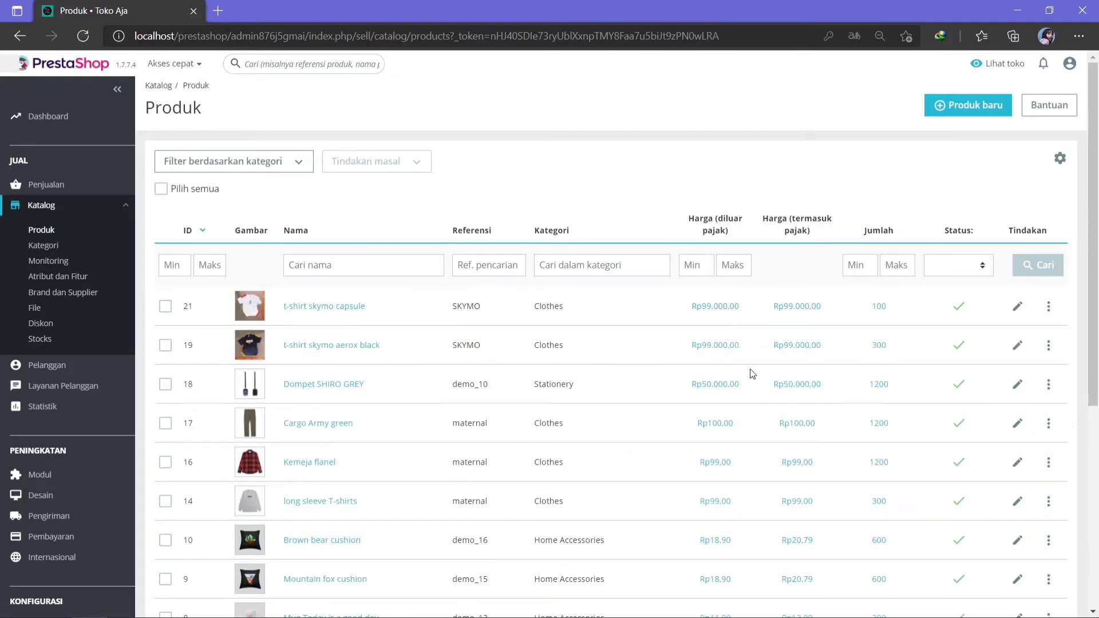
left_click_drag(1097, 295, 1071, 330)
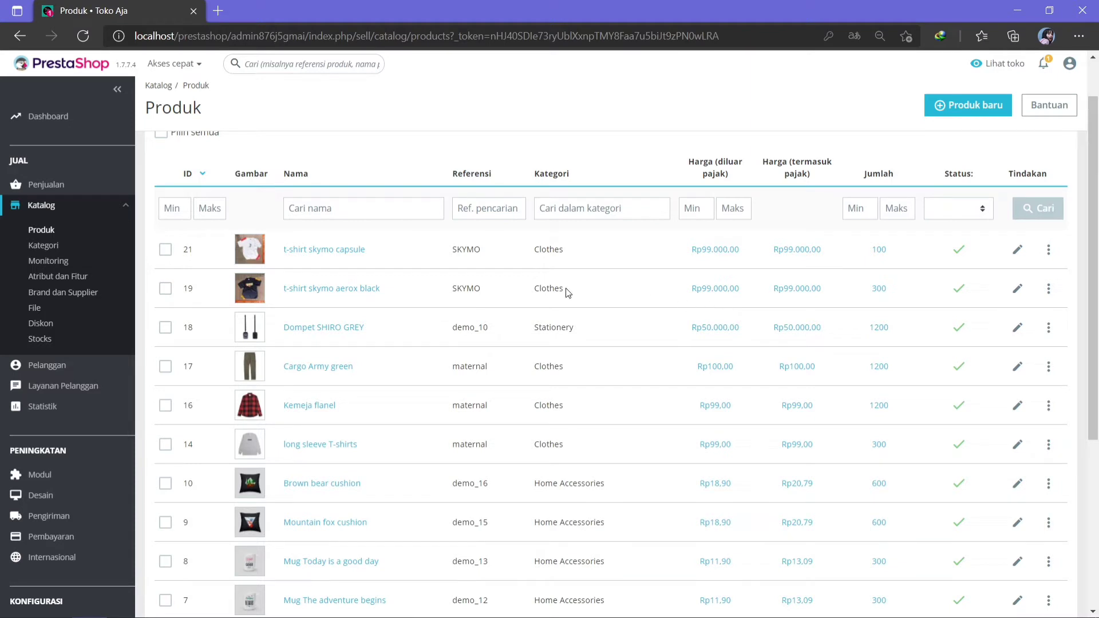
left_click_drag(1097, 273, 1097, 250)
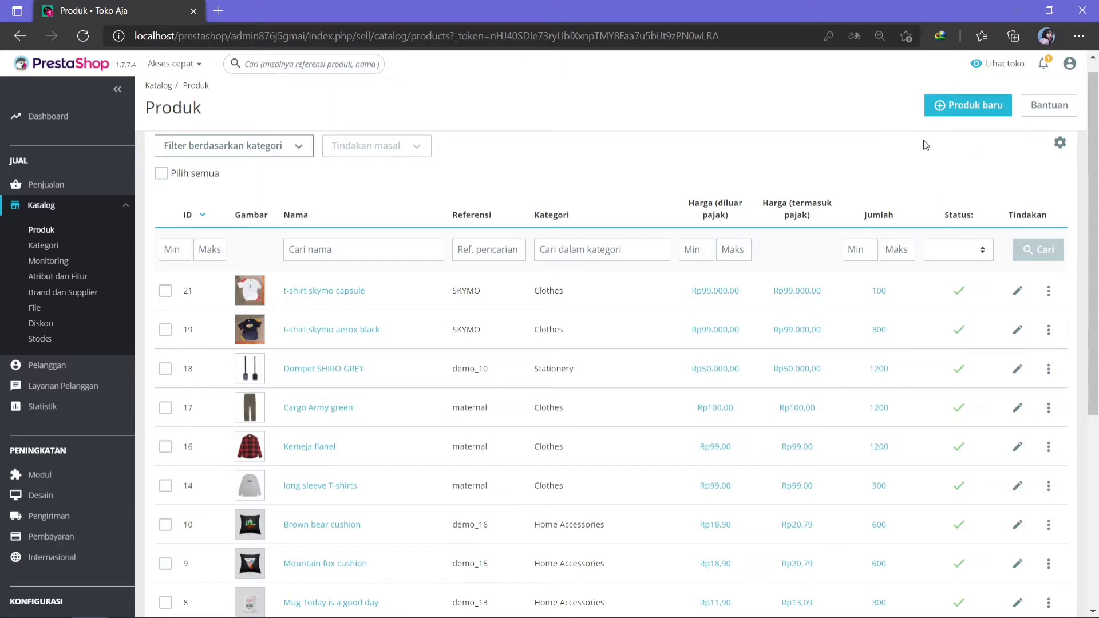
left_click(942, 109)
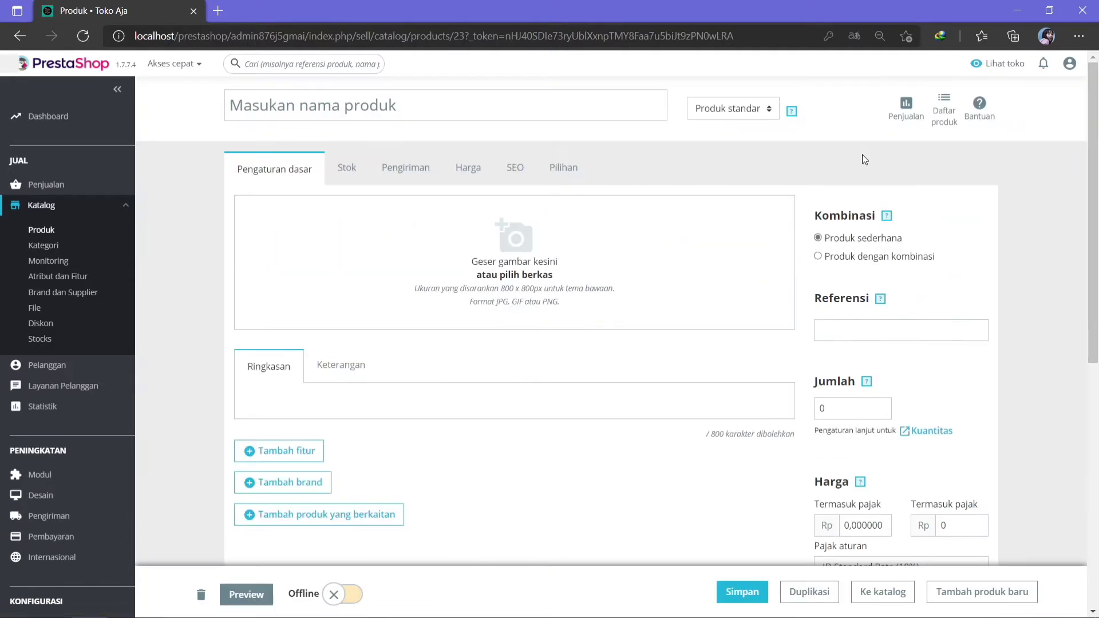
Enter jaket''parka'' as the new product's name.
left_click(425, 111)
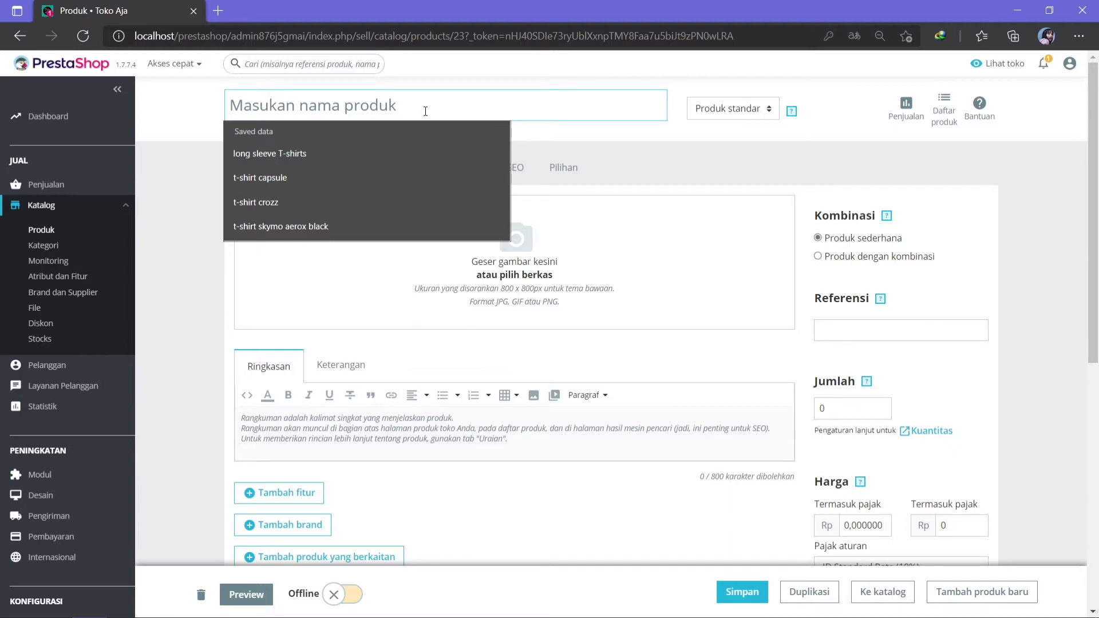
type("jake")
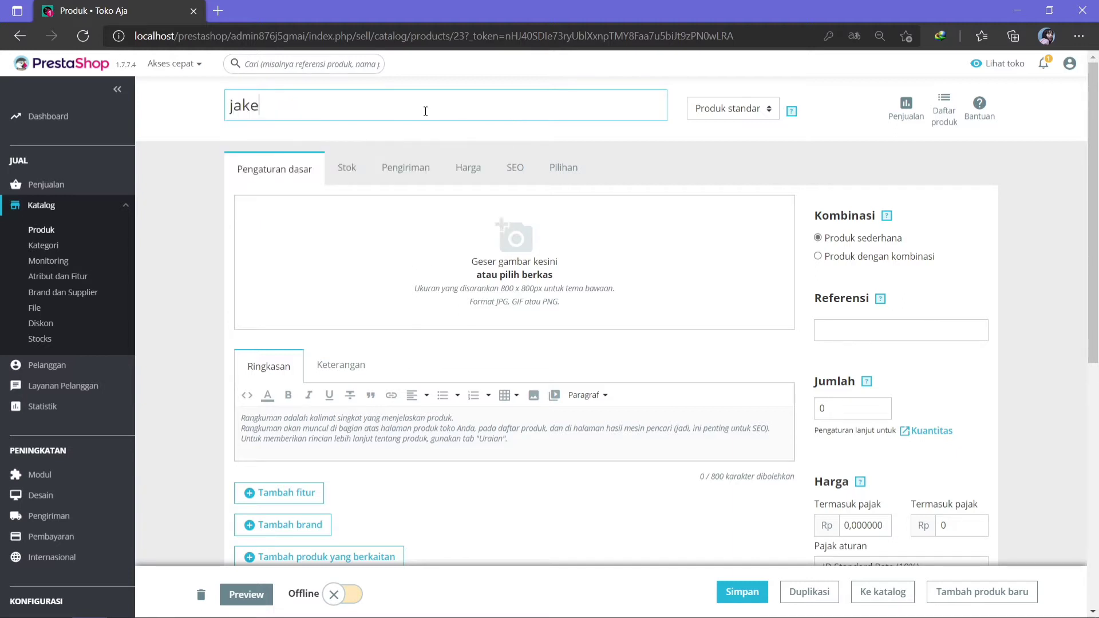
type("t''")
type("park")
type("a''")
Drag the jacket JPG from the Pictures folder into the product image drop zone.
mouse_move(129, 616)
mouse_move(55, 612)
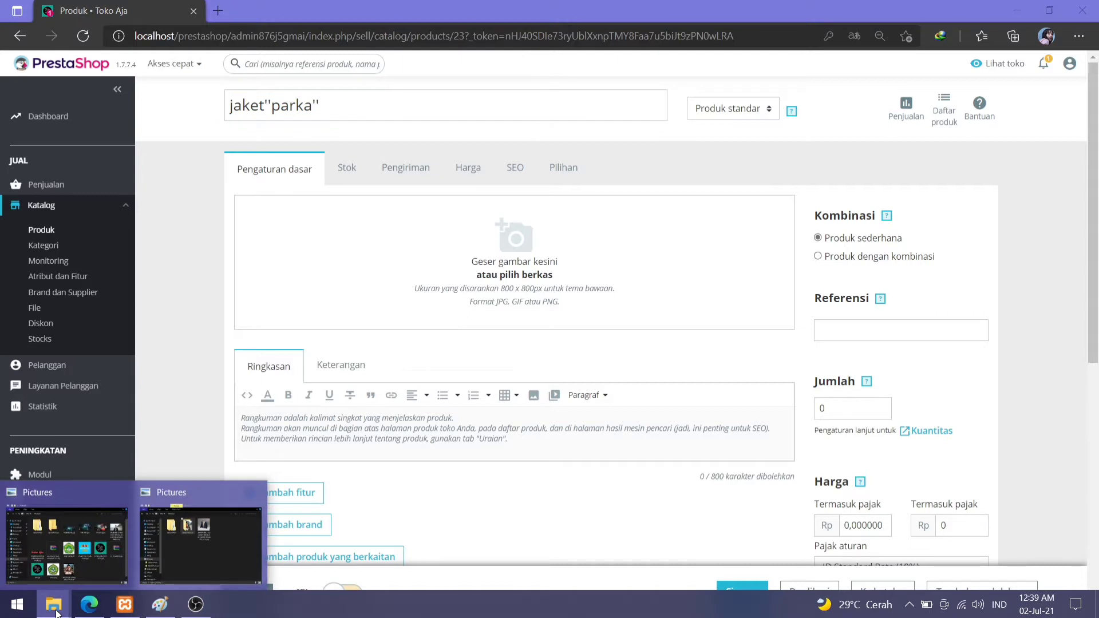
left_click(67, 558)
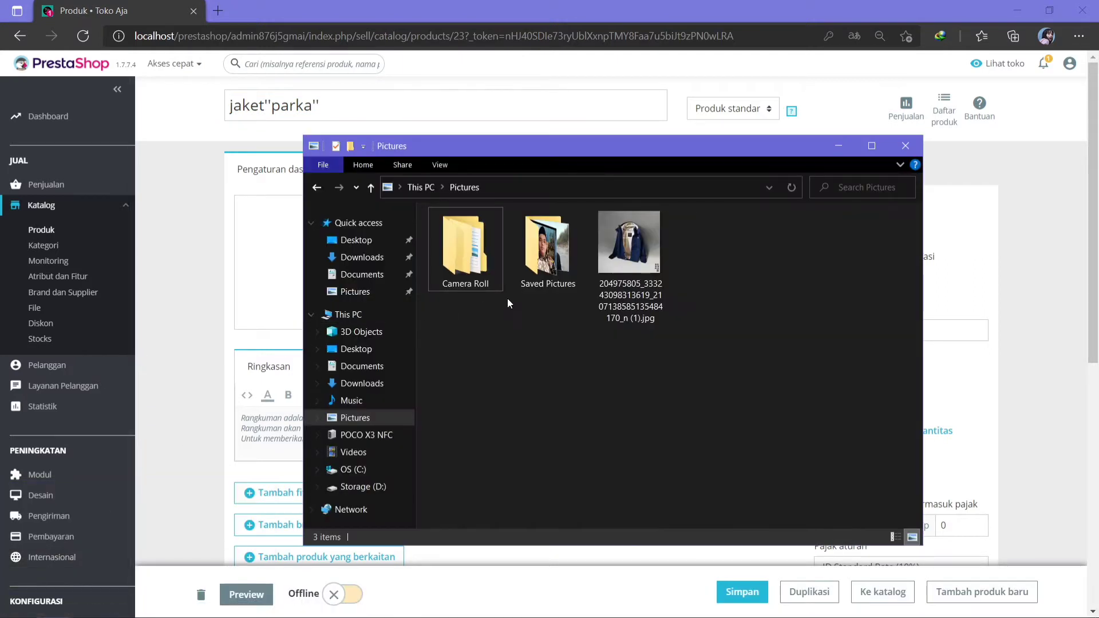
left_click_drag(632, 271, 280, 294)
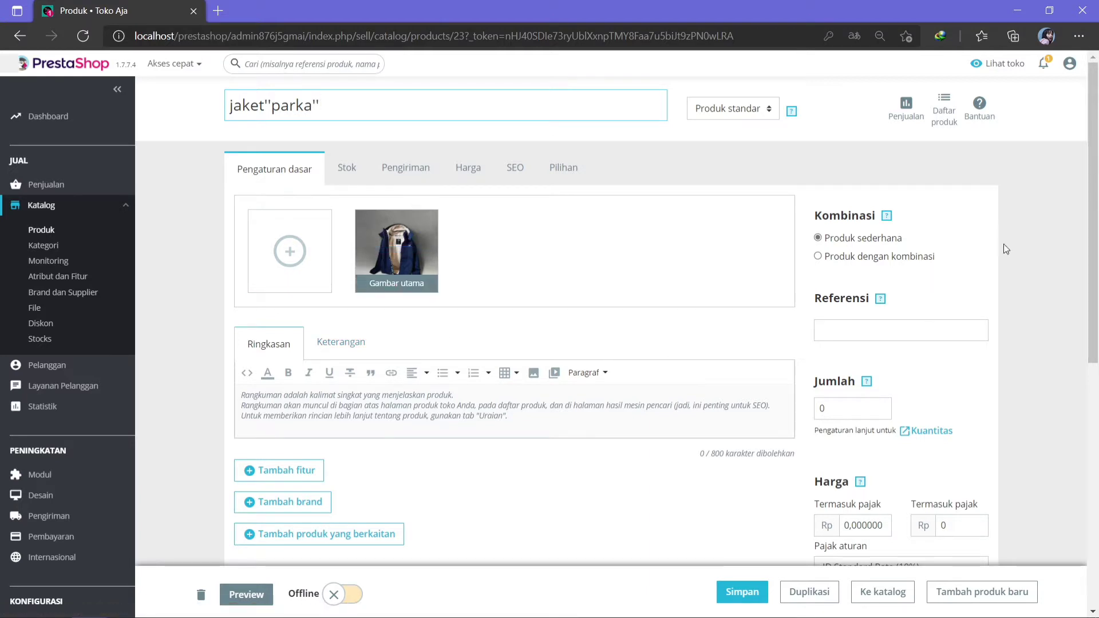
scroll(1097, 222, "down", 1)
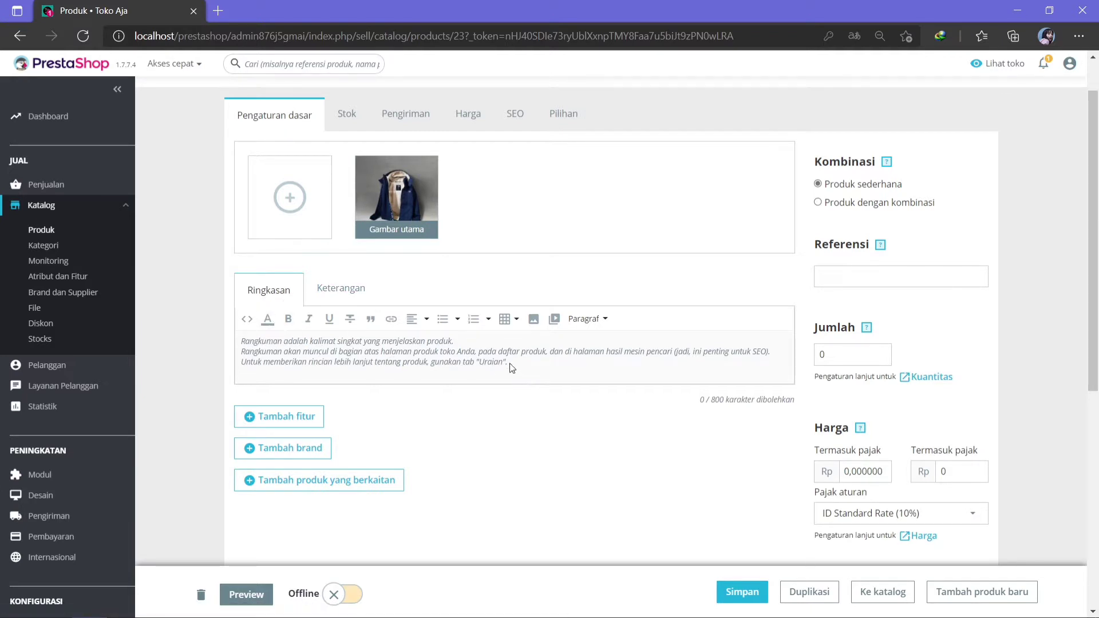
Replace the Ringkasan summary with the All Weather Jacket blurb, pasted twice.
left_click_drag(511, 364, 241, 341)
key("BackSpace")
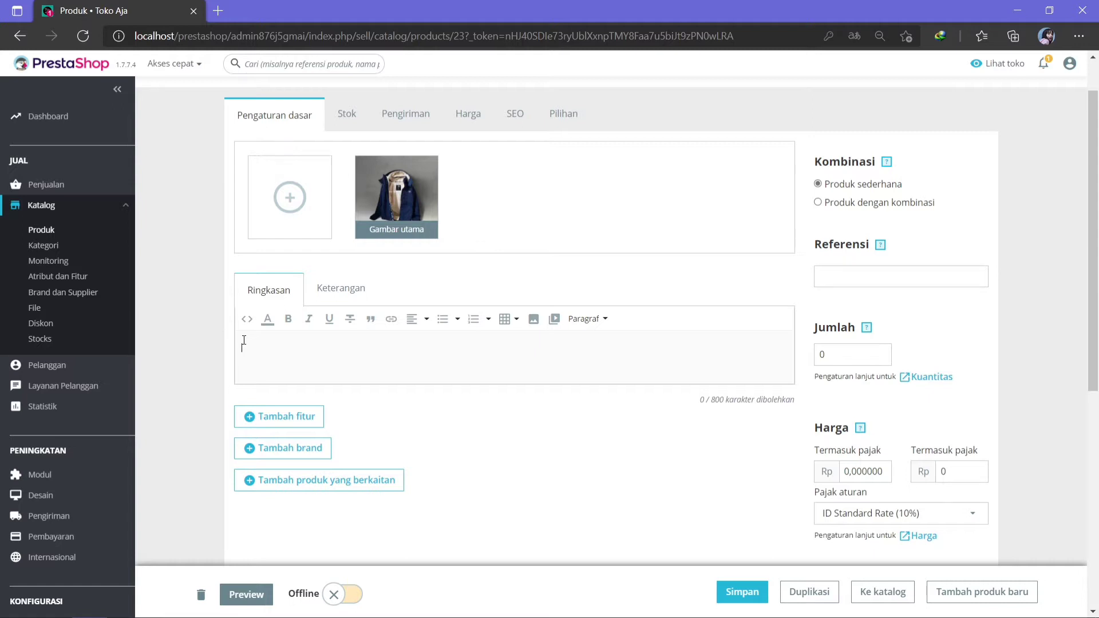
type("Warna yang menjadi Best Seller release kembali! All Weather Jacket berwarna navy yang dilengkapi dengan faux-fur putih ini pastinya bakal bikin outfit kalian outstanding! Selain design elegan dan faux-fur yang lembut, jacket ini water-repellent.🔥")
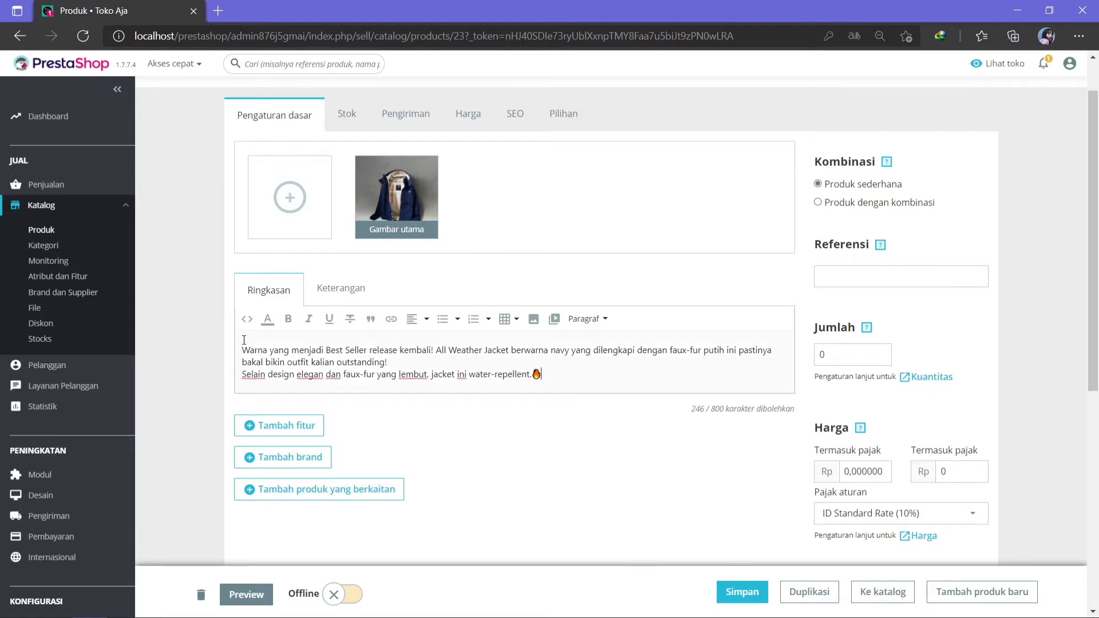
type("Warna yang menjadi Best Seller release kembali! All Weather Jacket berwarna navy yang dilengkapi dengan faux-fur putih ini pastinya bakal bikin outfit kalian outstanding! Selain design elegan dan faux-fur yang lembut, jacket ini water-repellent.🔥")
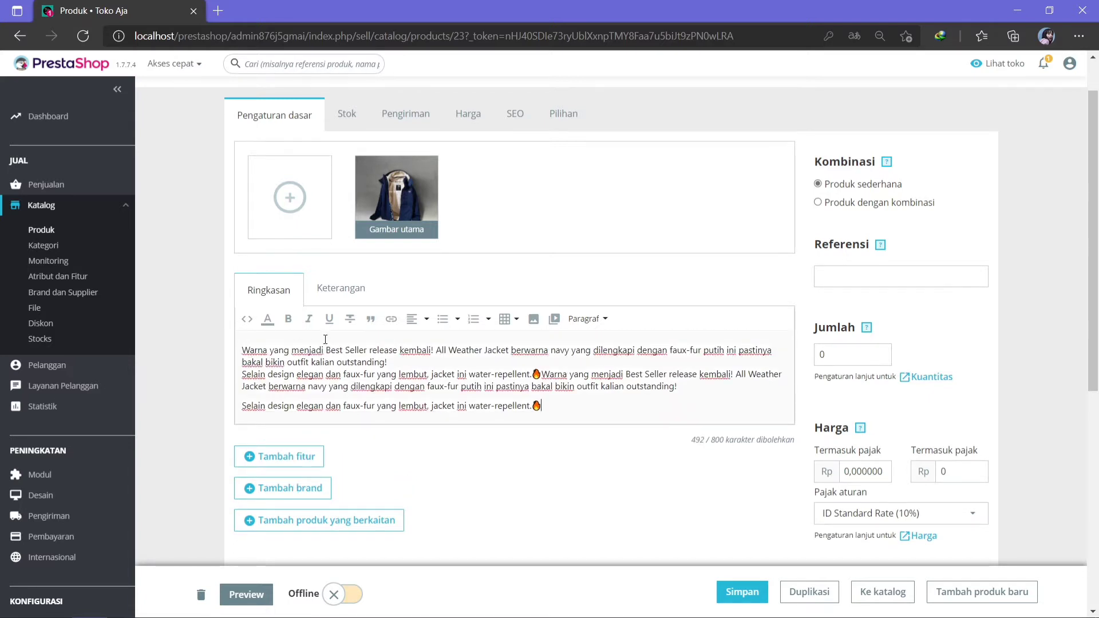
left_click(332, 294)
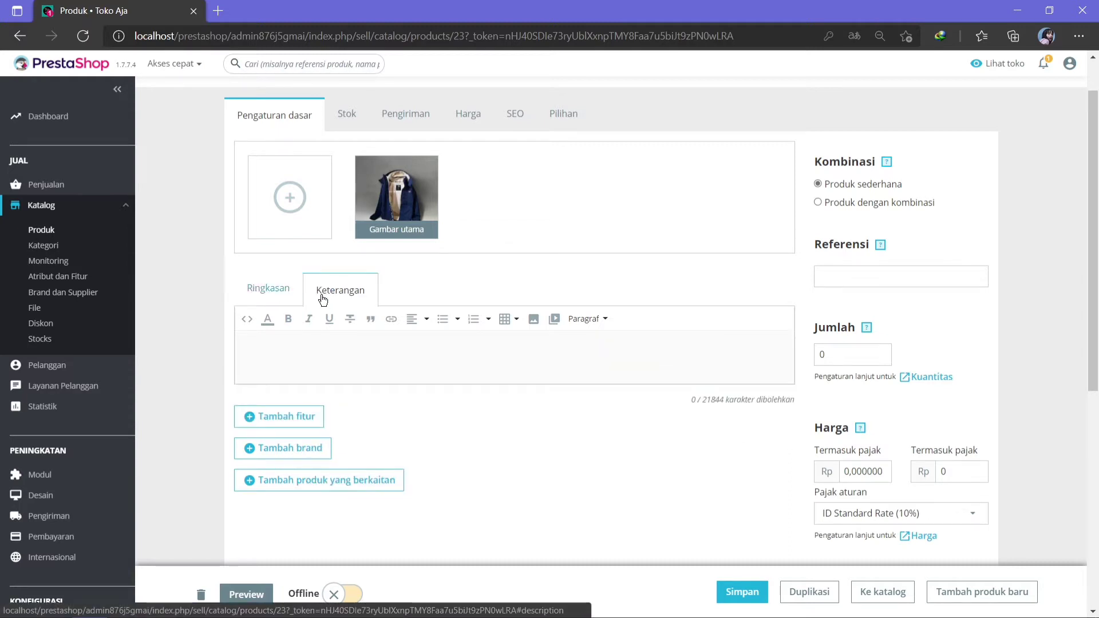
Write 'size; M. L, XL dan XXL' in the Keterangan description editor.
left_click(283, 348)
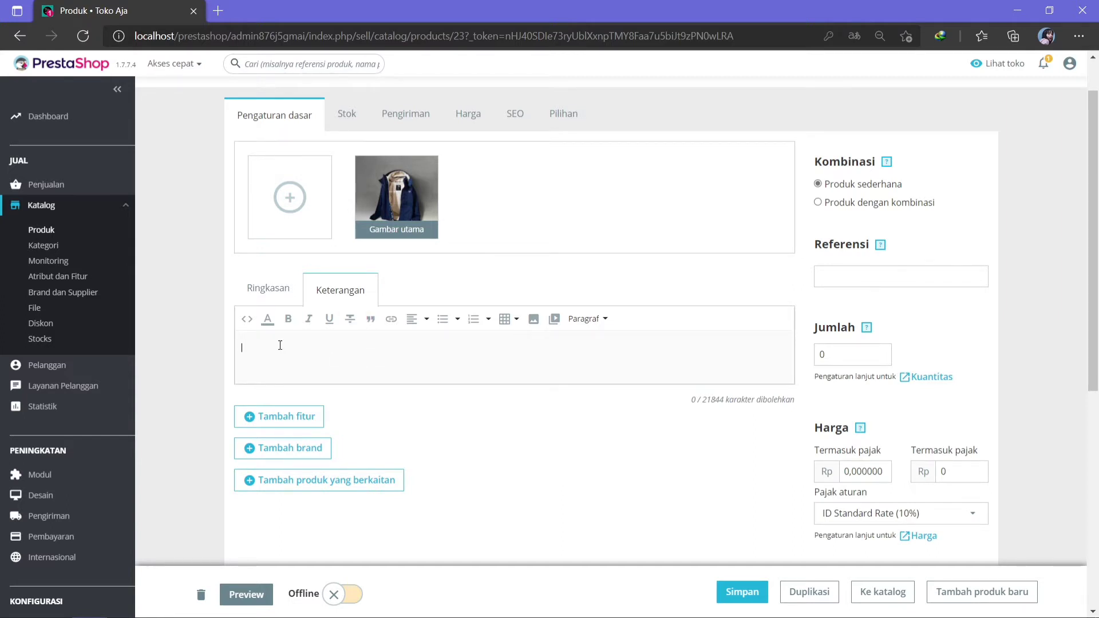
type("ize; M. L, XL dan XXL")
scroll(1094, 334, "down", 1)
scroll(1095, 334, "down", 3)
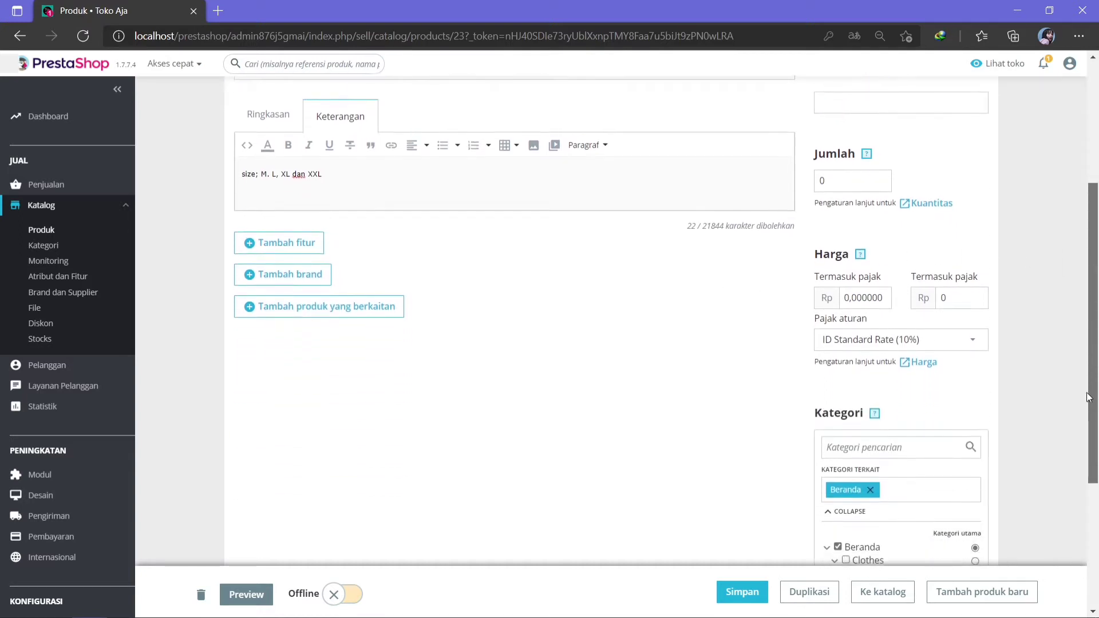
scroll(1088, 334, "up", 2)
scroll(1088, 334, "up", 1)
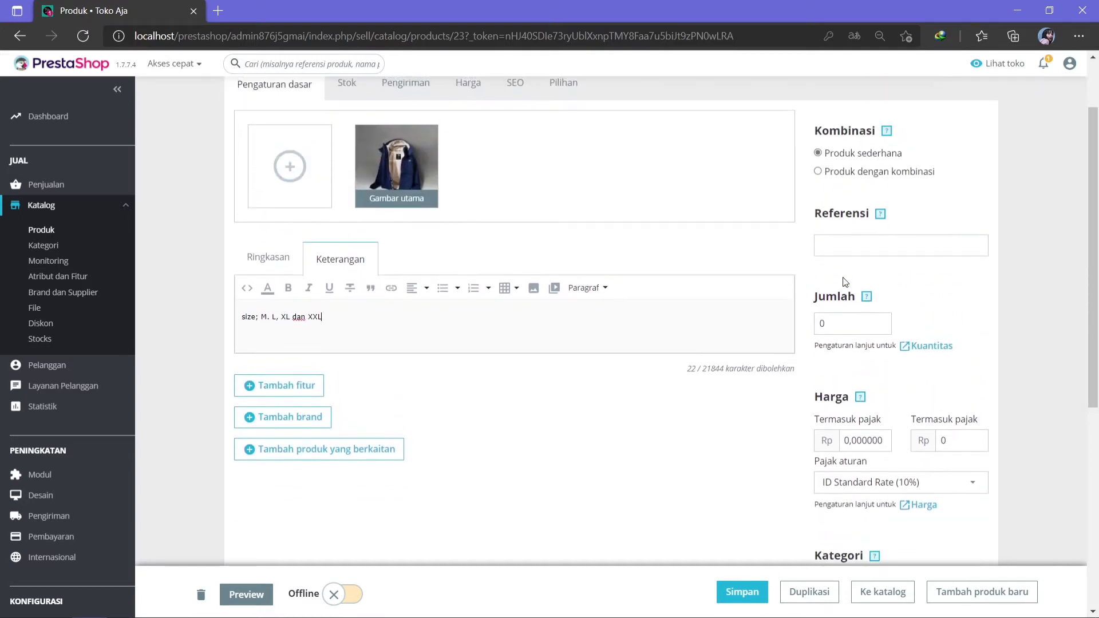
left_click(851, 321)
Set the product reference to CROZZ and the price to 150000.
left_click(851, 246)
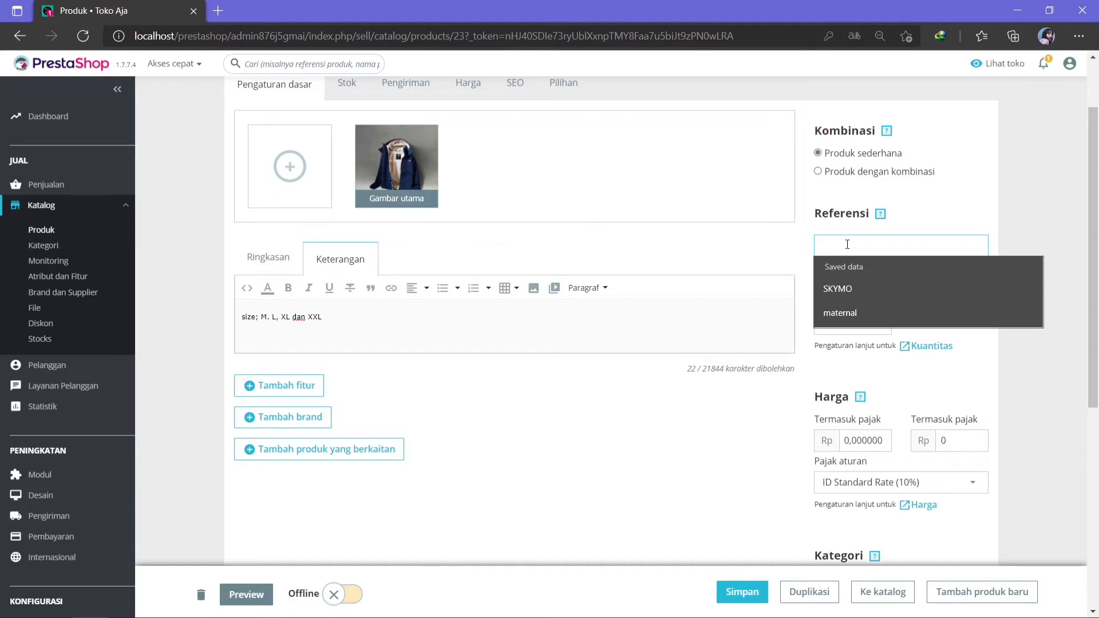
type("CRO")
type("ZZ")
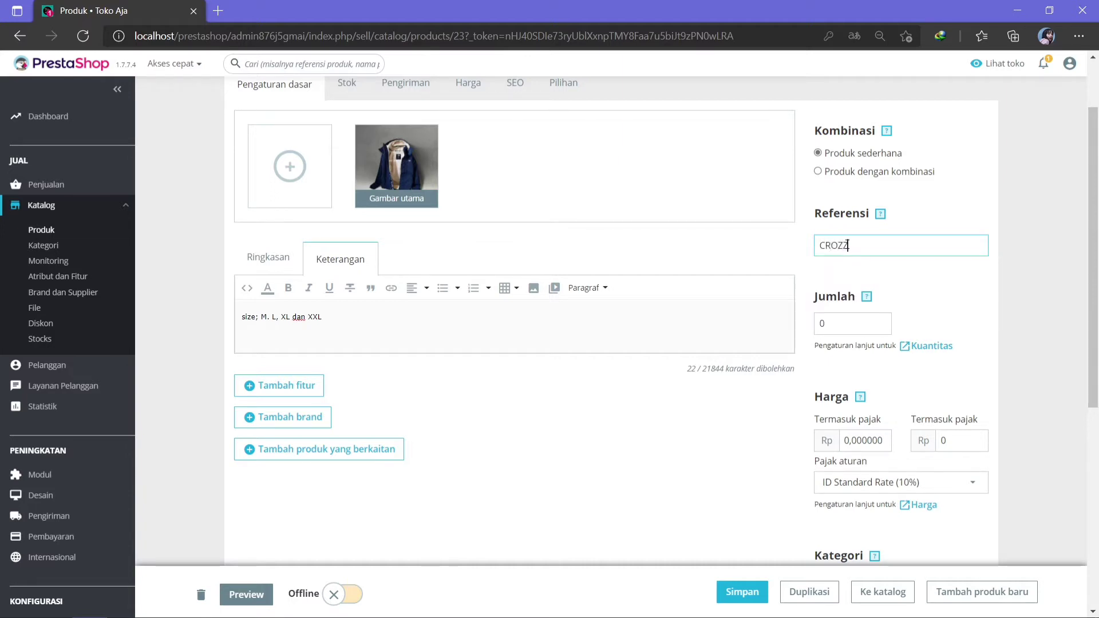
left_click(854, 327)
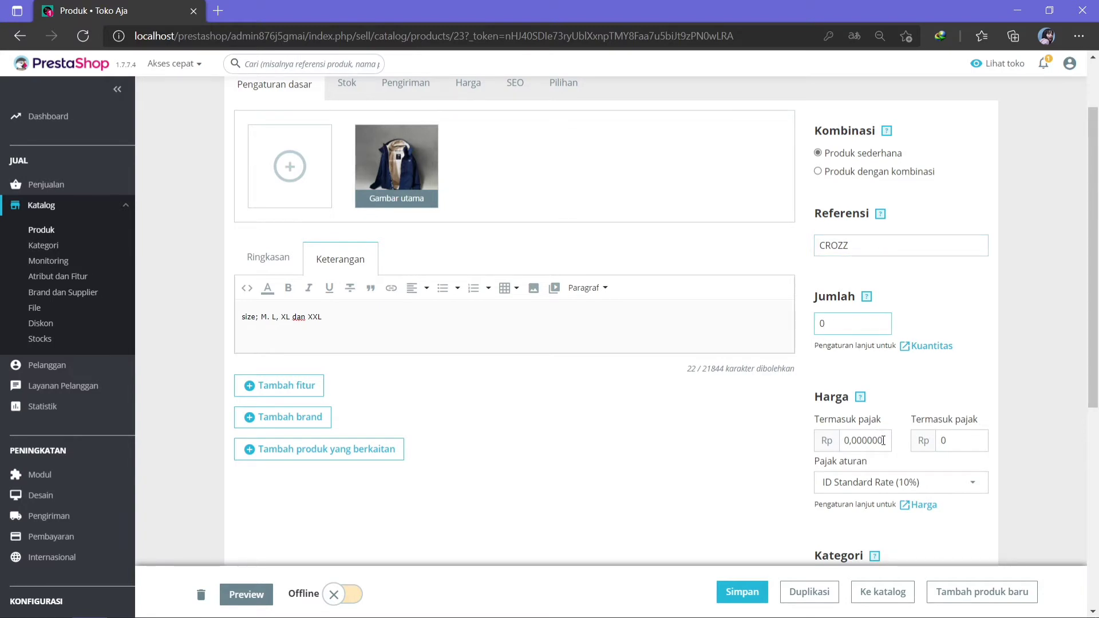
scroll(883, 440, "down", 2)
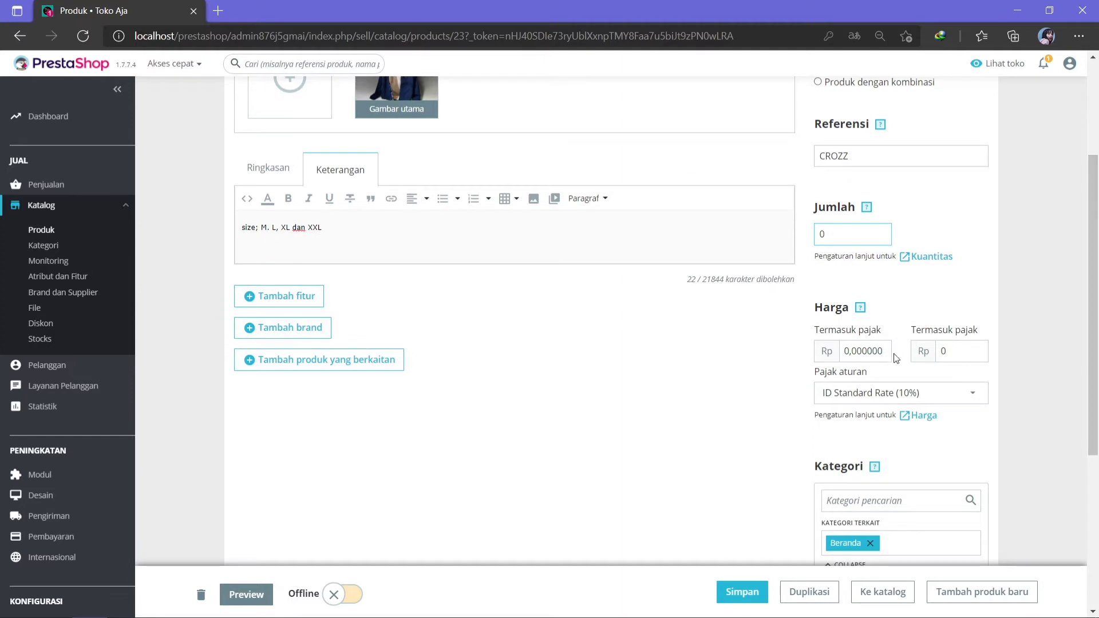
double_click(868, 351)
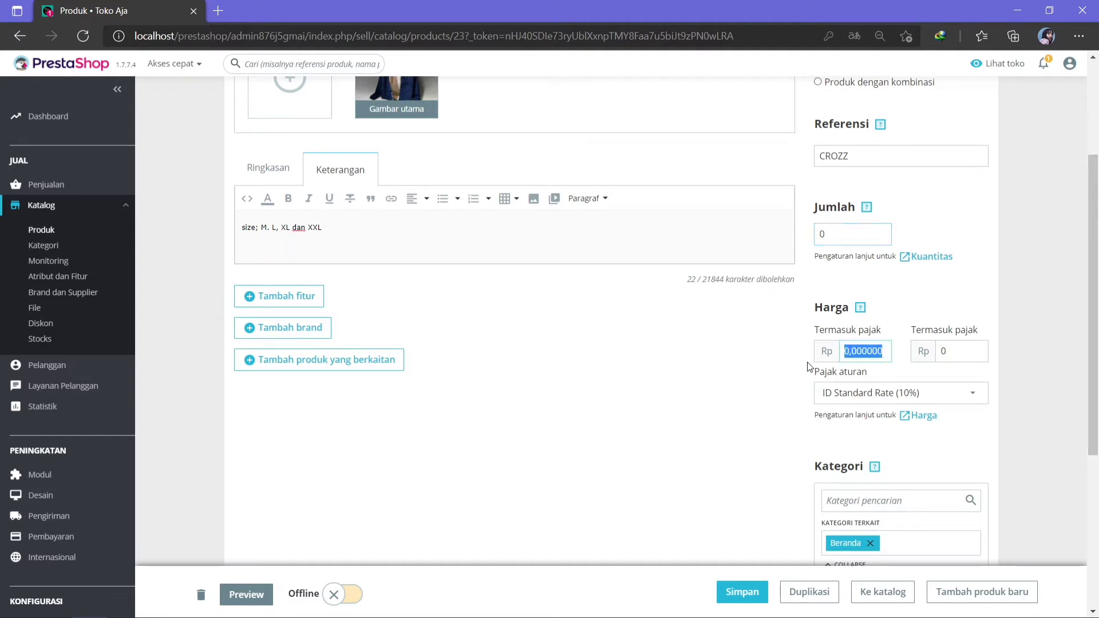
key("BackSpace")
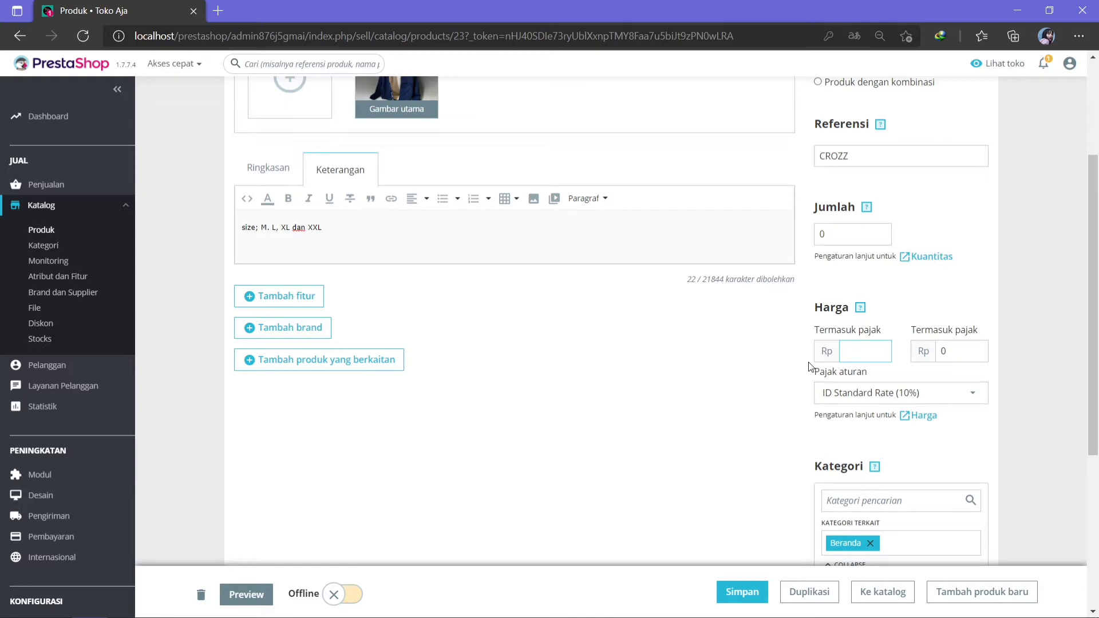
type("150")
type(".000")
type(".00")
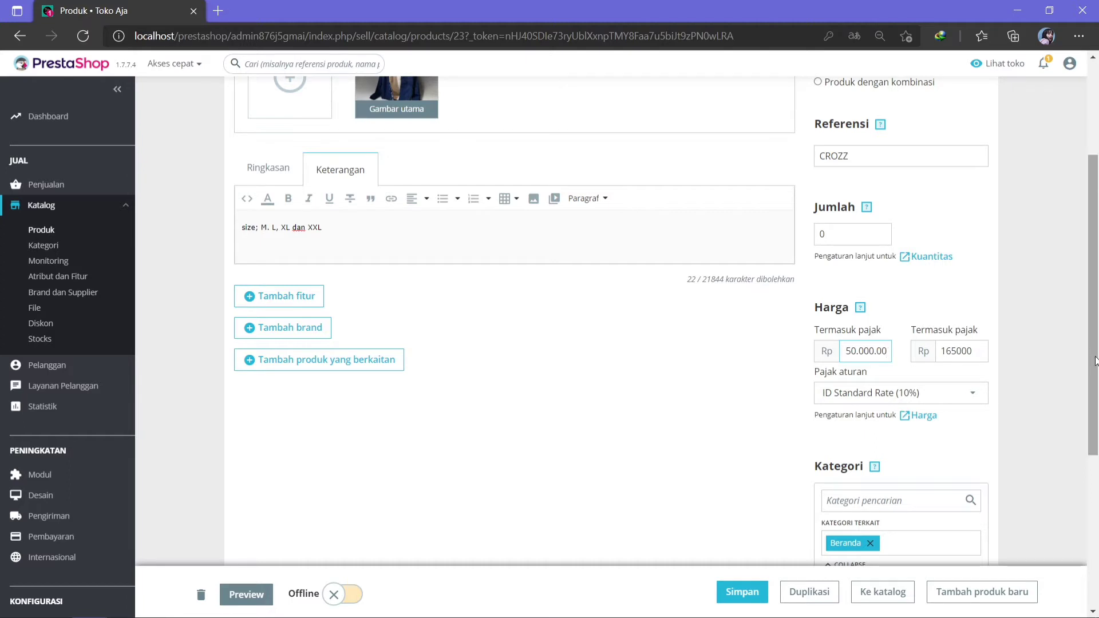
left_click_drag(1096, 361, 1096, 404)
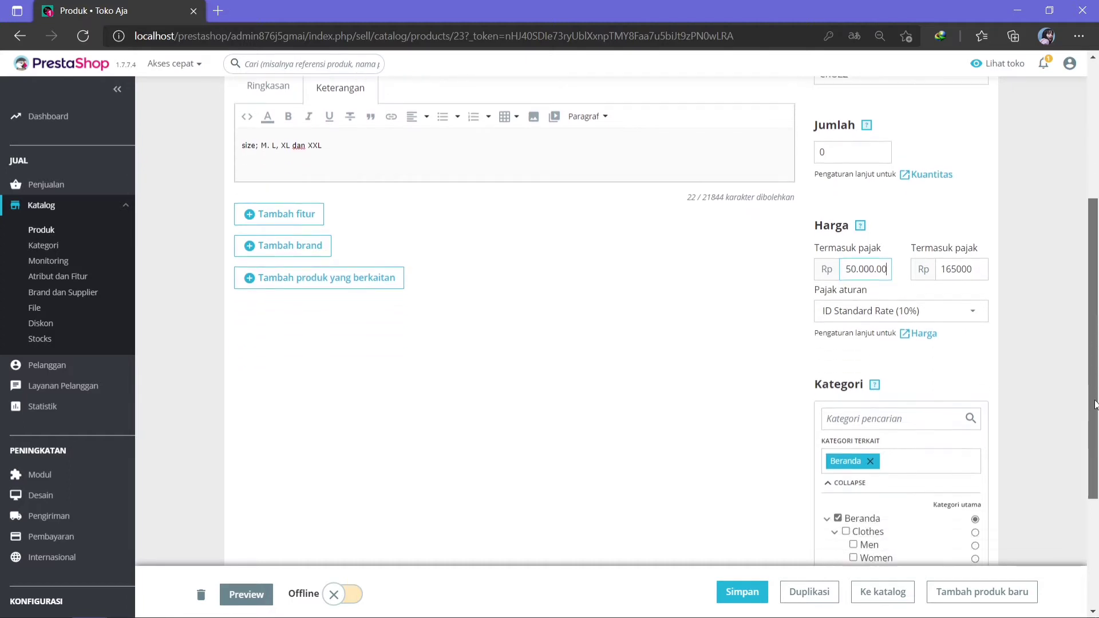
Make the product tax-free (Tanpa pajak) and add it to the Clothes and Men categories.
left_click(853, 317)
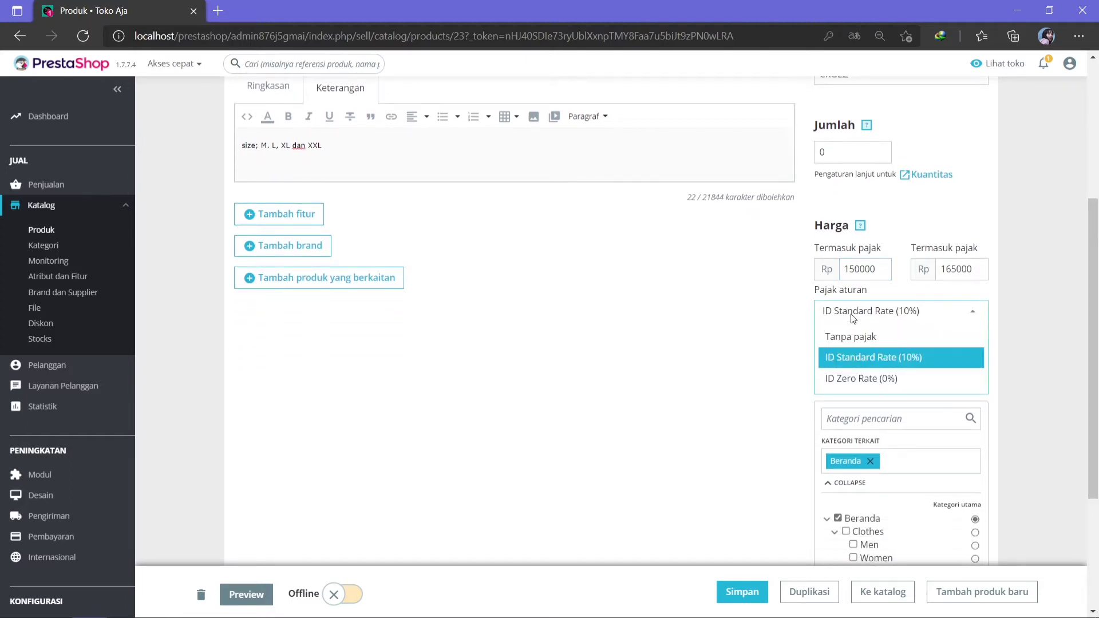
left_click(867, 340)
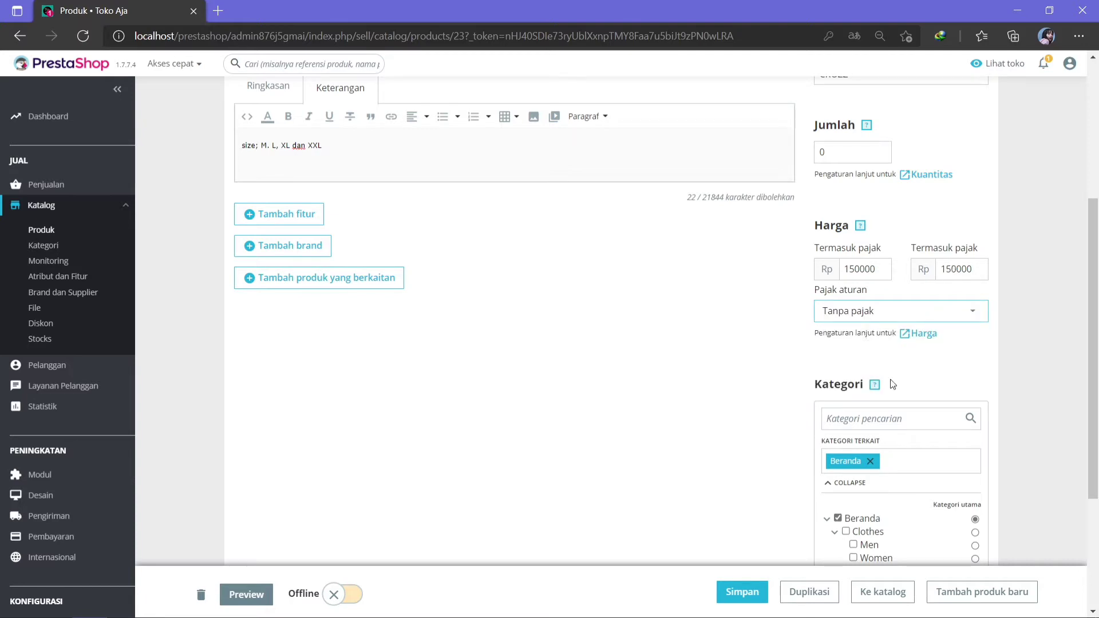
scroll(1097, 340, "down", 2)
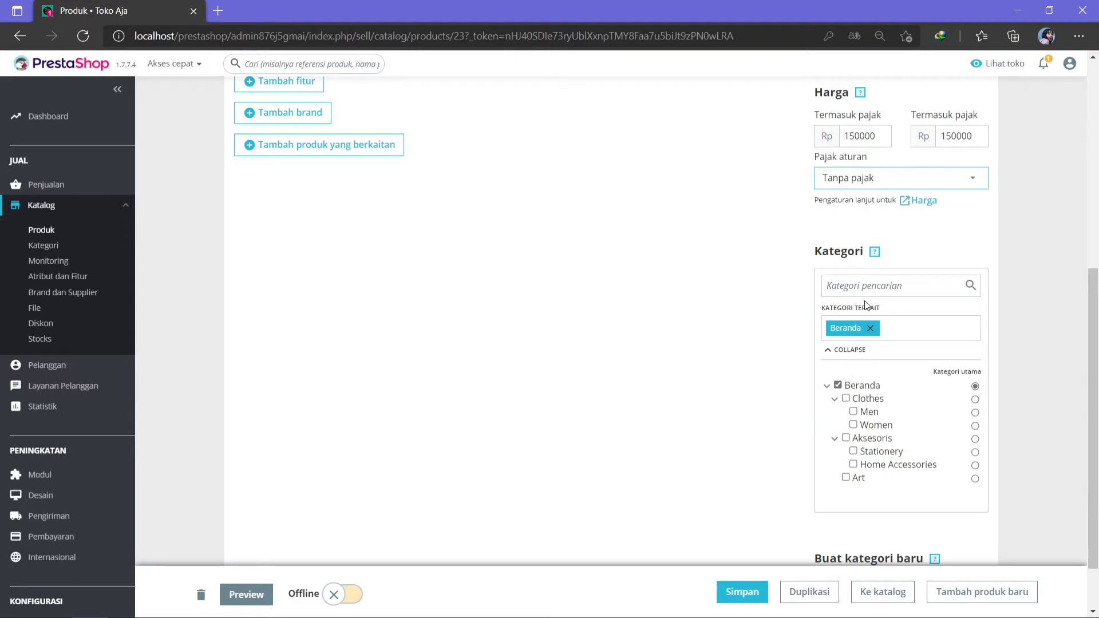
left_click(847, 400)
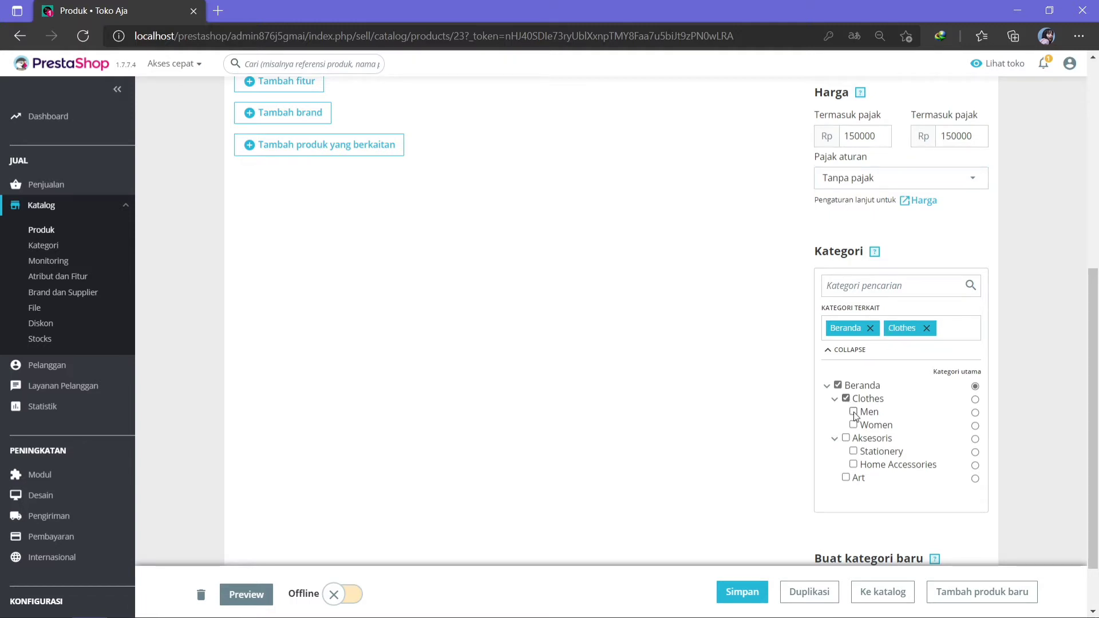
left_click(854, 413)
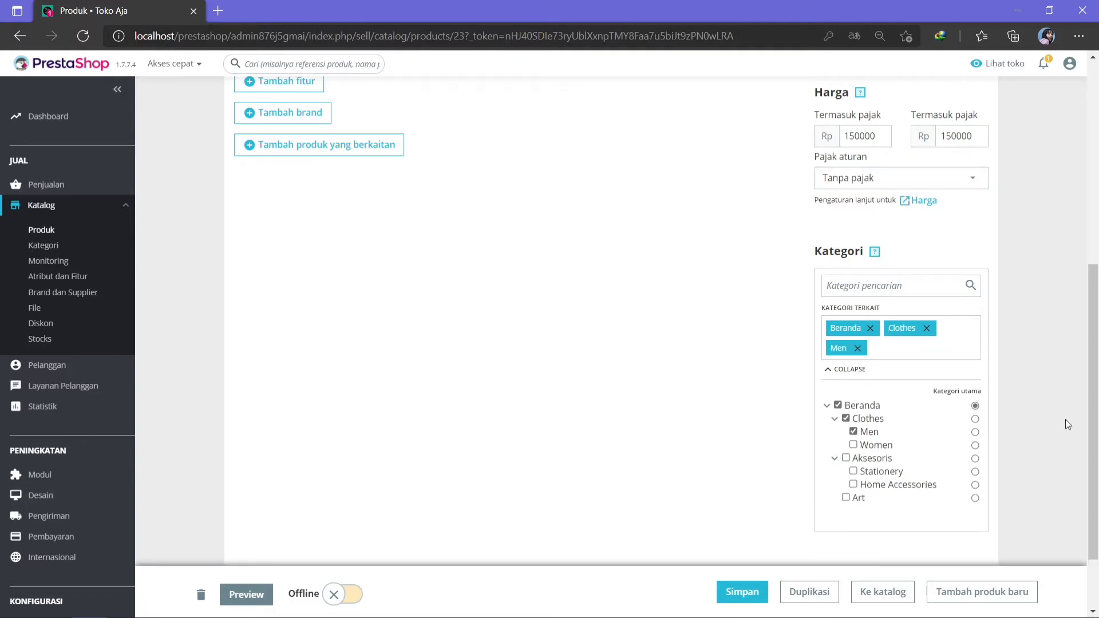
left_click_drag(1097, 393, 1097, 189)
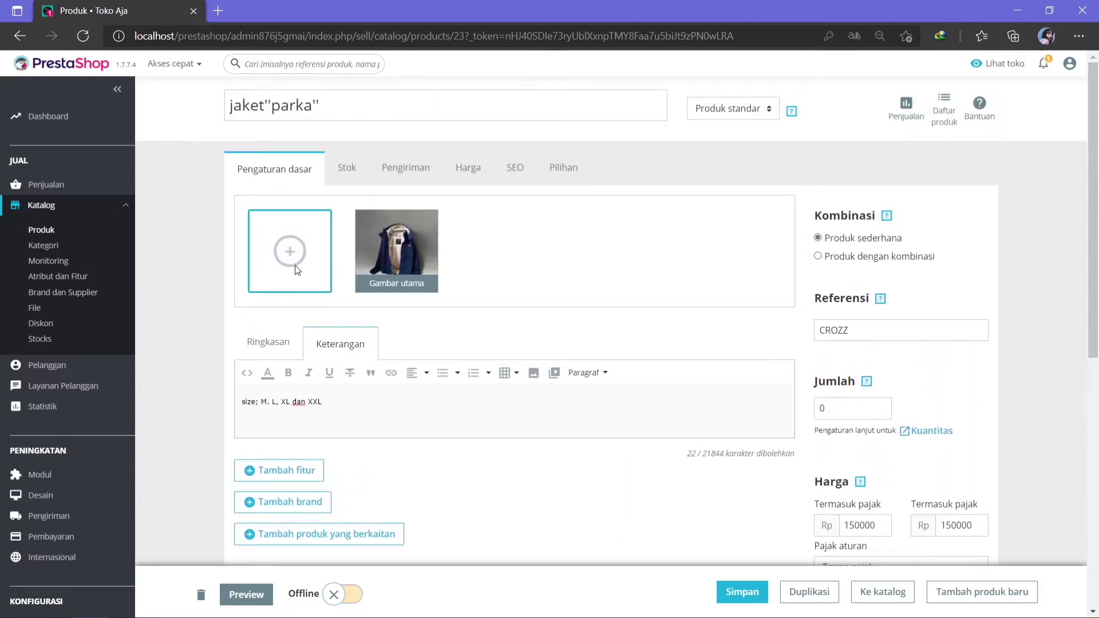
left_click(348, 183)
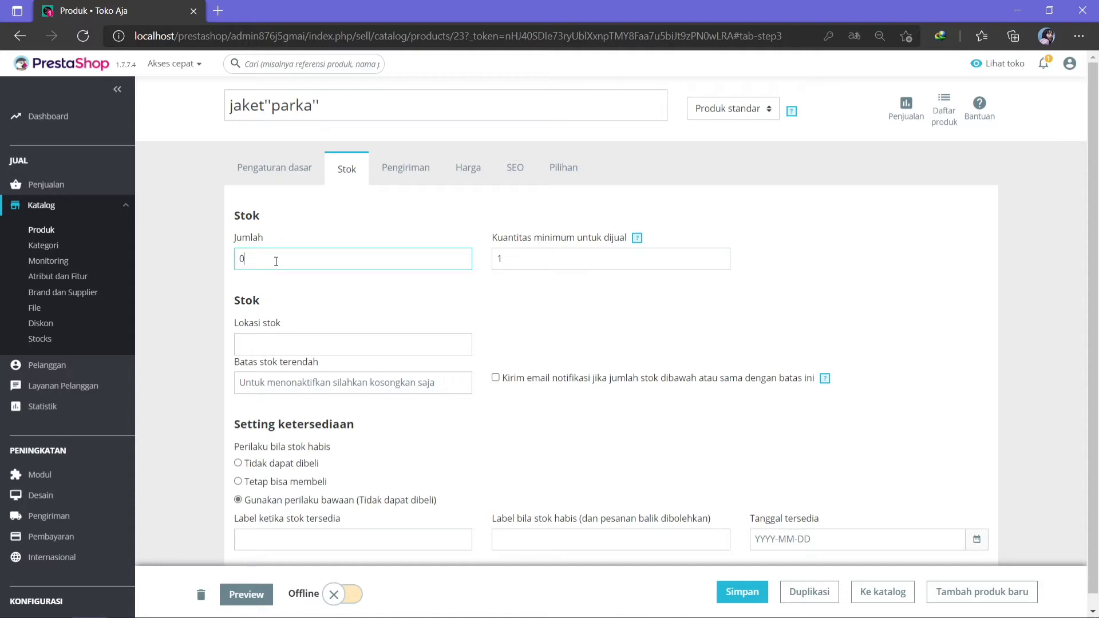
Set the stock quantity to 100 with stock location jakarta.
key("BackSpace")
type("100")
left_click(511, 256)
left_click(325, 347)
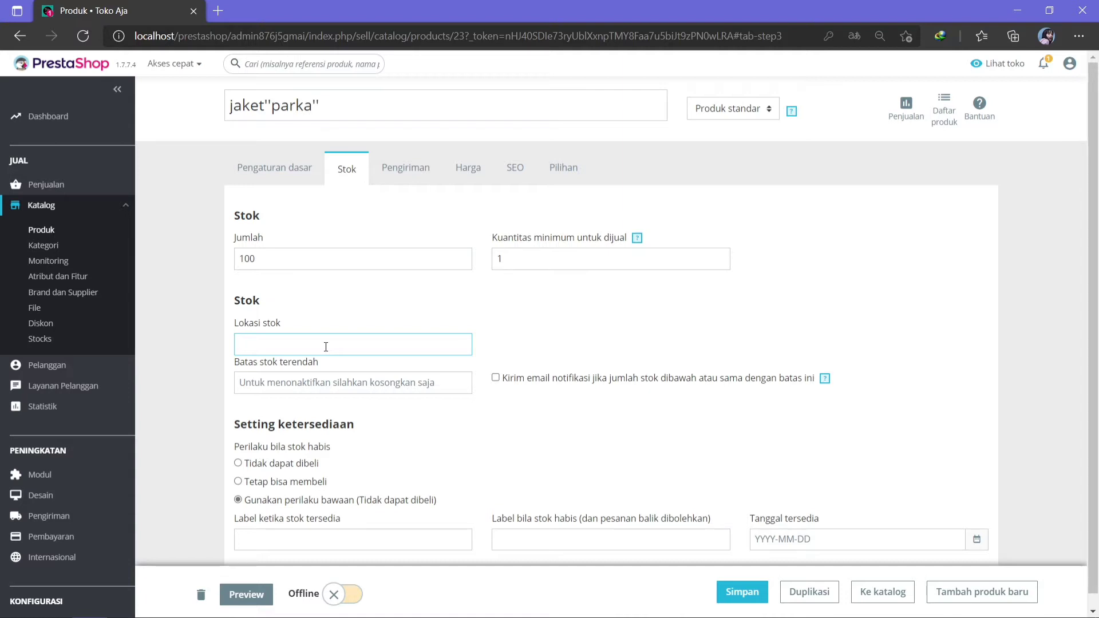
type("jakarta")
left_click_drag(1097, 216, 1097, 236)
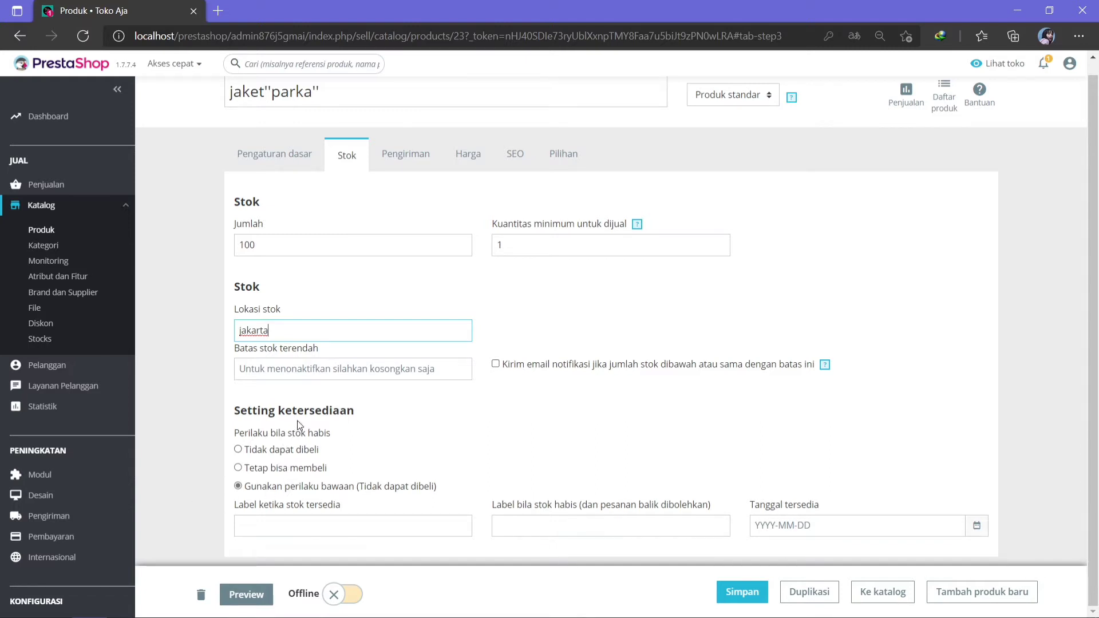
Allow orders when sold out, set labels 'barang tersedia' and 'maaf barang sedang kosong', availability 2021-07-02.
left_click(248, 470)
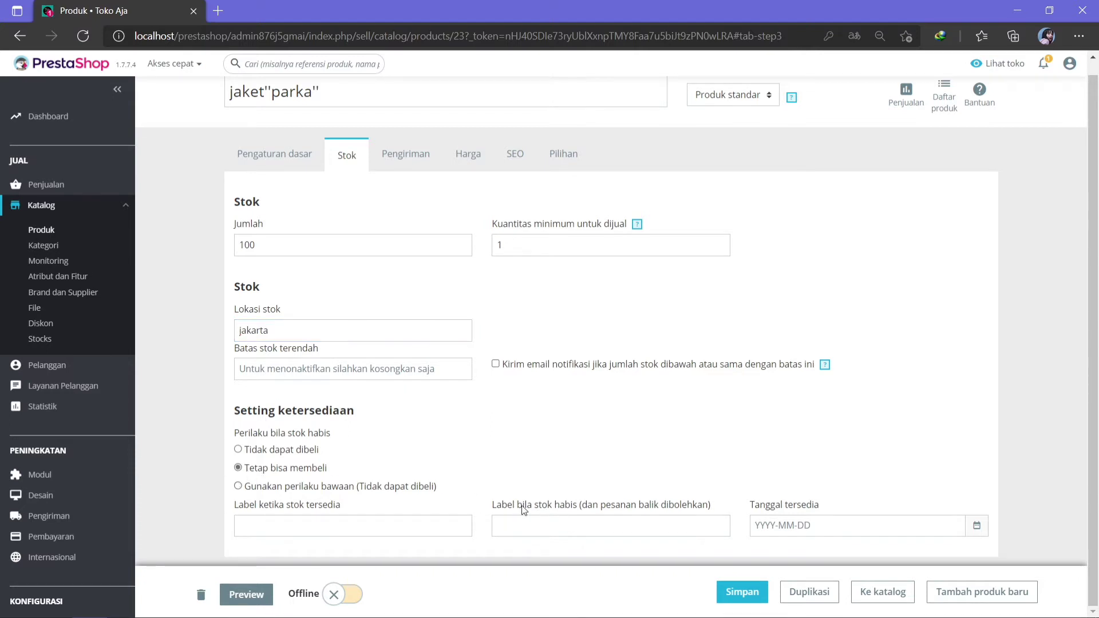
left_click(392, 533)
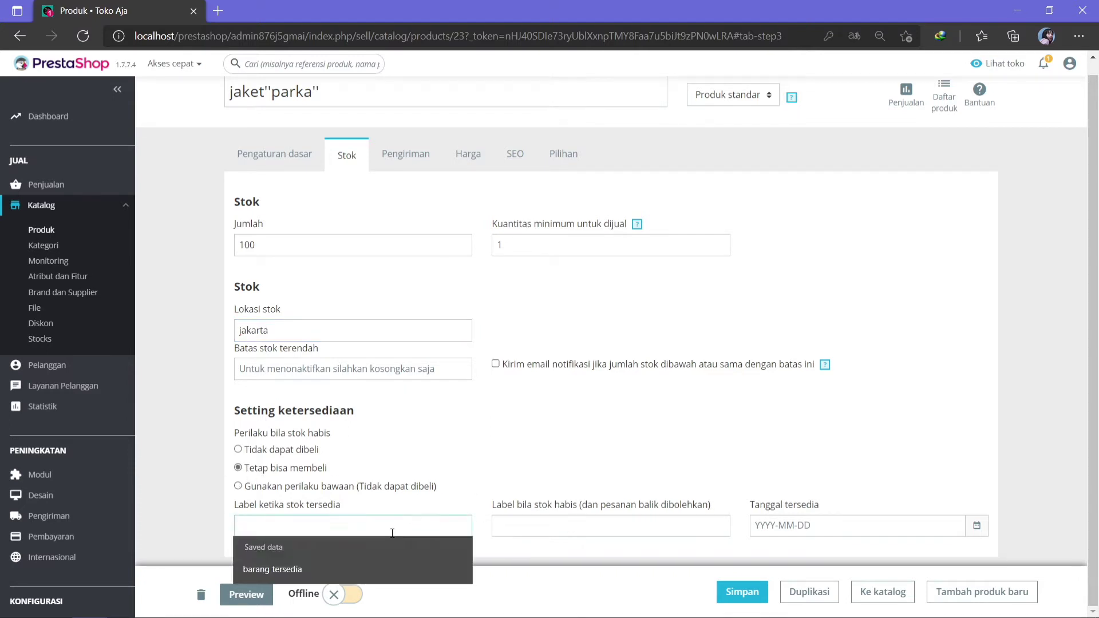
left_click(312, 569)
left_click(564, 522)
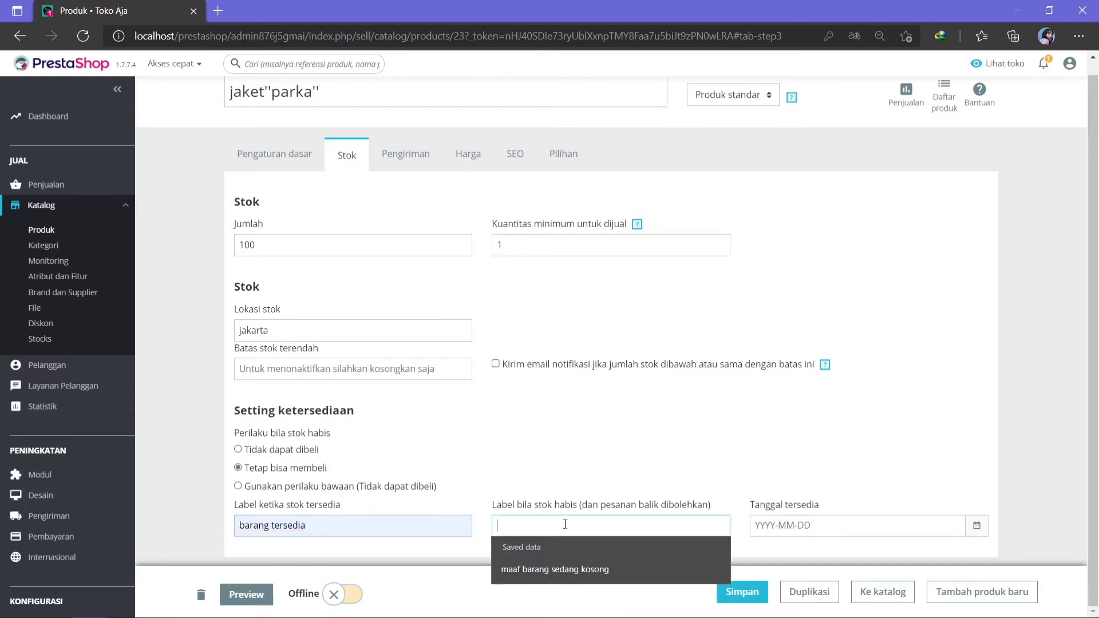
left_click(555, 568)
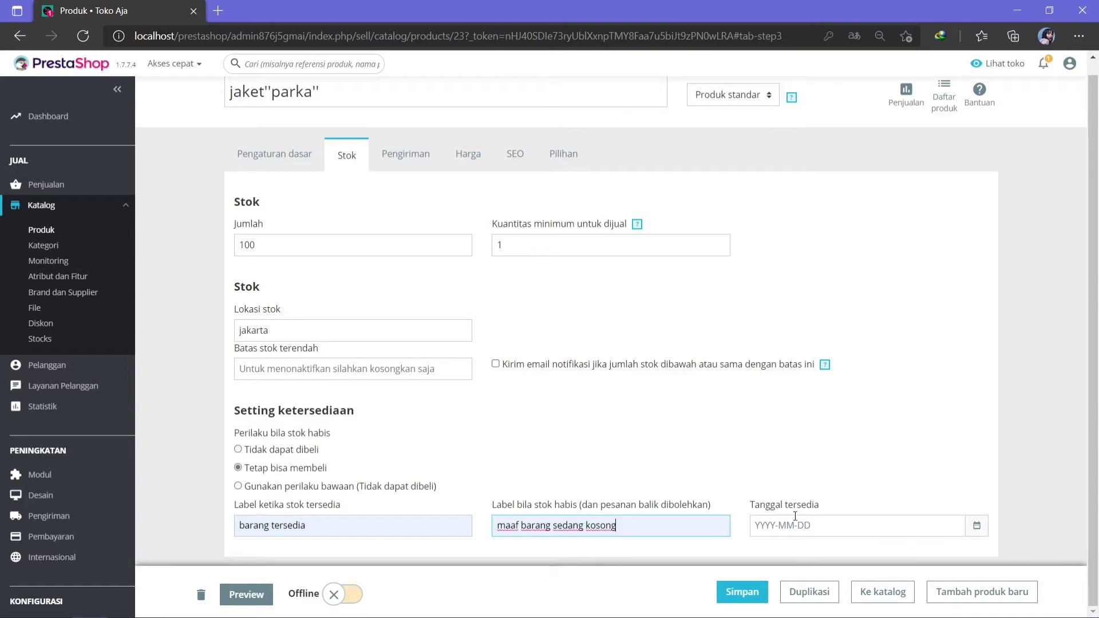
left_click(776, 525)
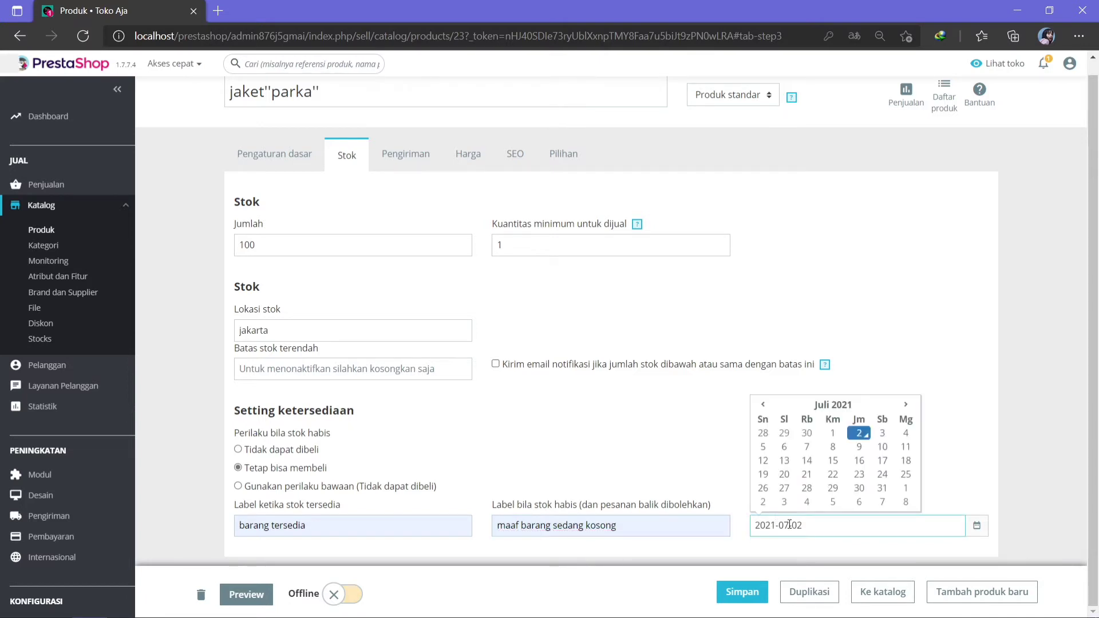
left_click(932, 453)
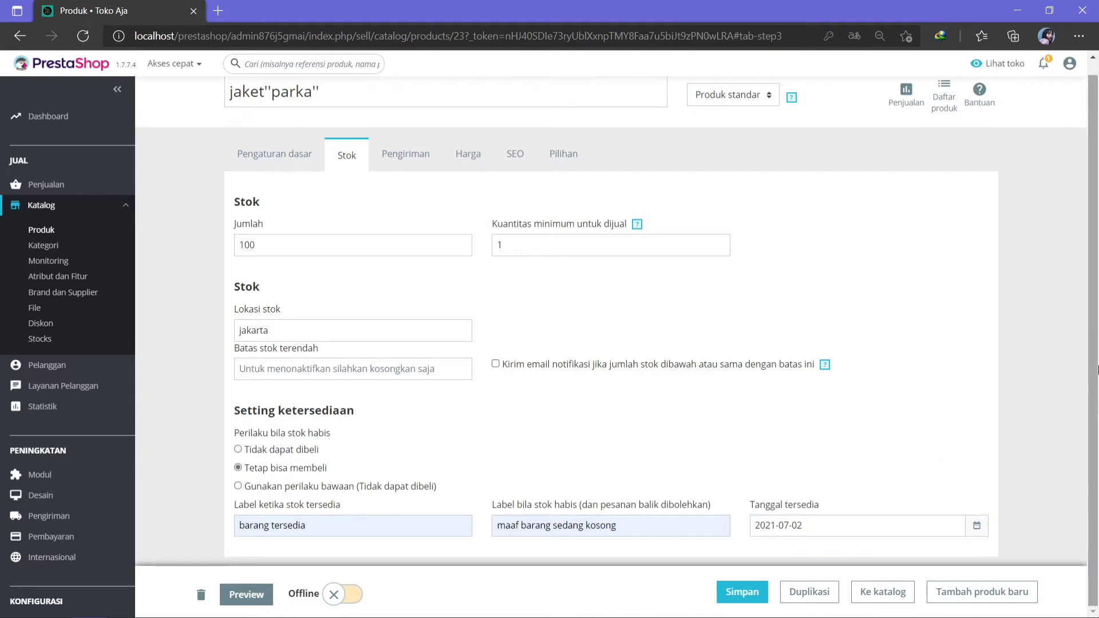
scroll(1096, 368, "up", 1)
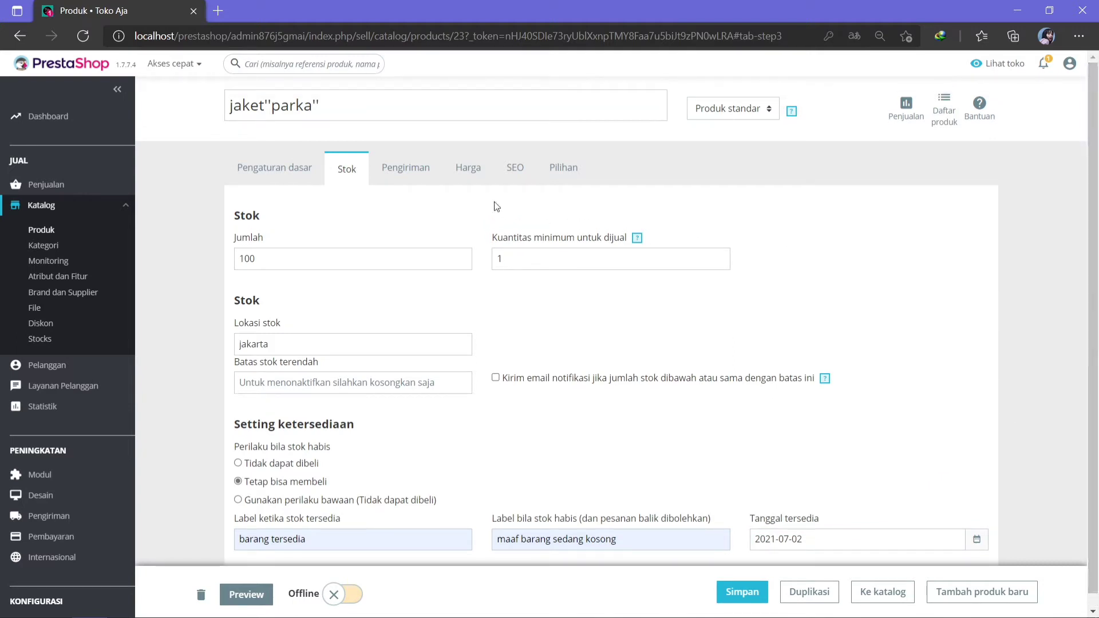
left_click(405, 178)
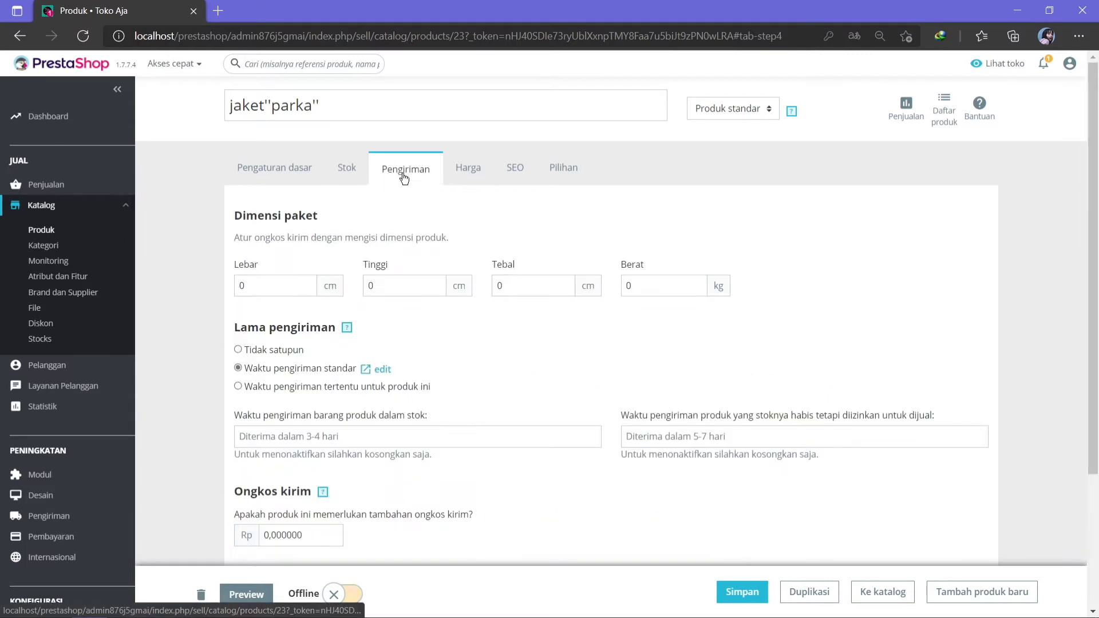
Set the package width to 40 cm and height to 10 cm.
left_click(303, 289)
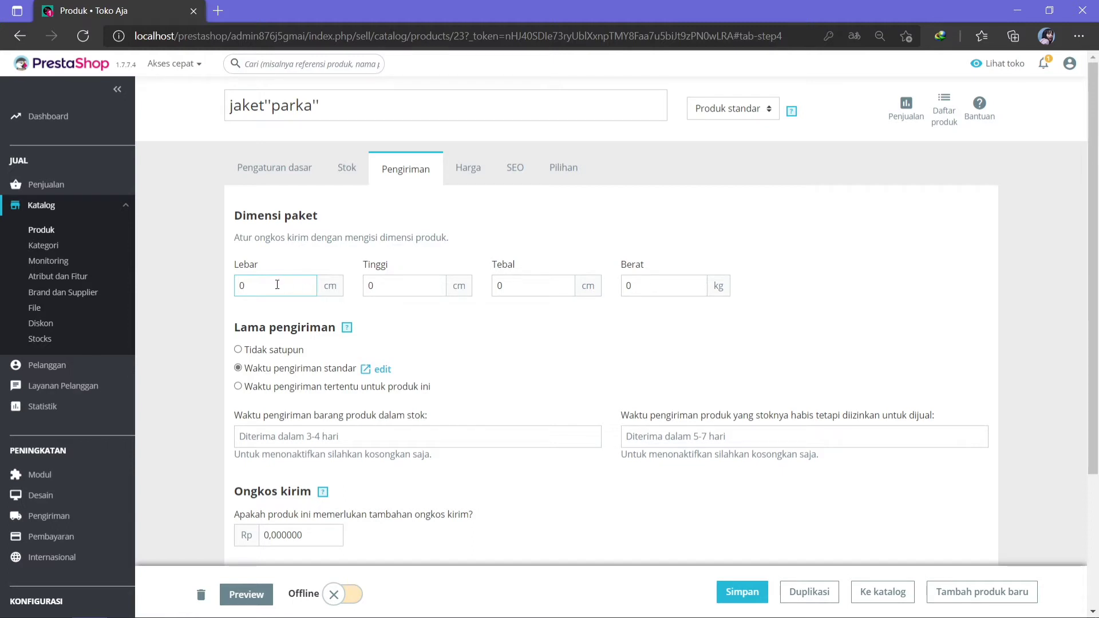
key("BackSpace")
type("40")
left_click(388, 287)
key("BackSpace")
type("10")
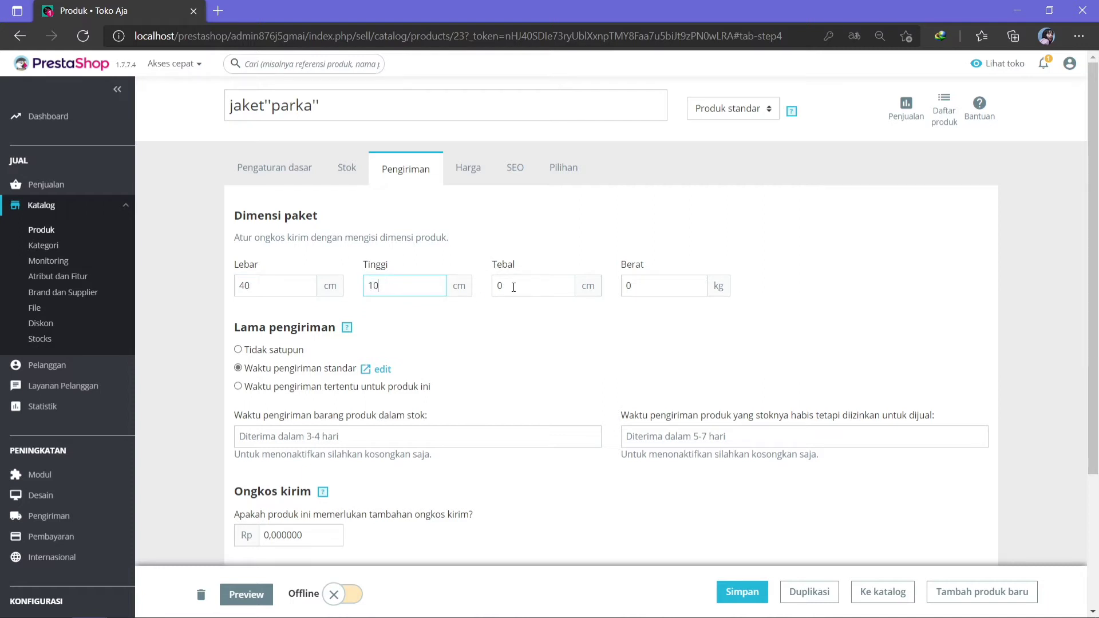
Set the package depth to 8 cm and weight to 1 kg.
left_click(514, 287)
key("BackSpace")
type("8")
left_click(648, 282)
key("BackSpace")
type("1")
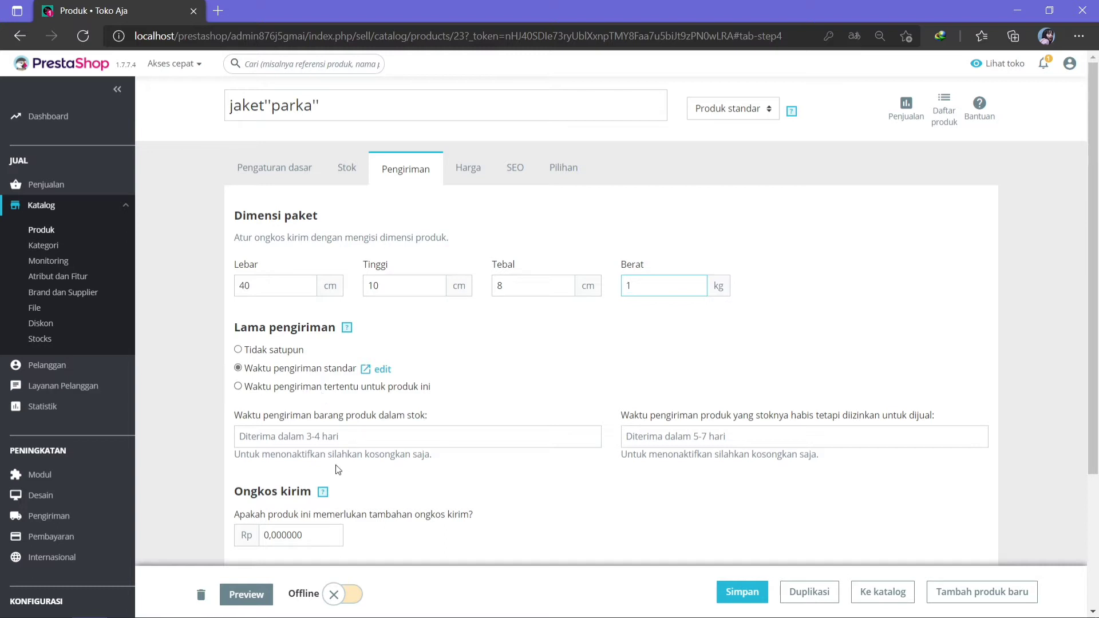
left_click(337, 445)
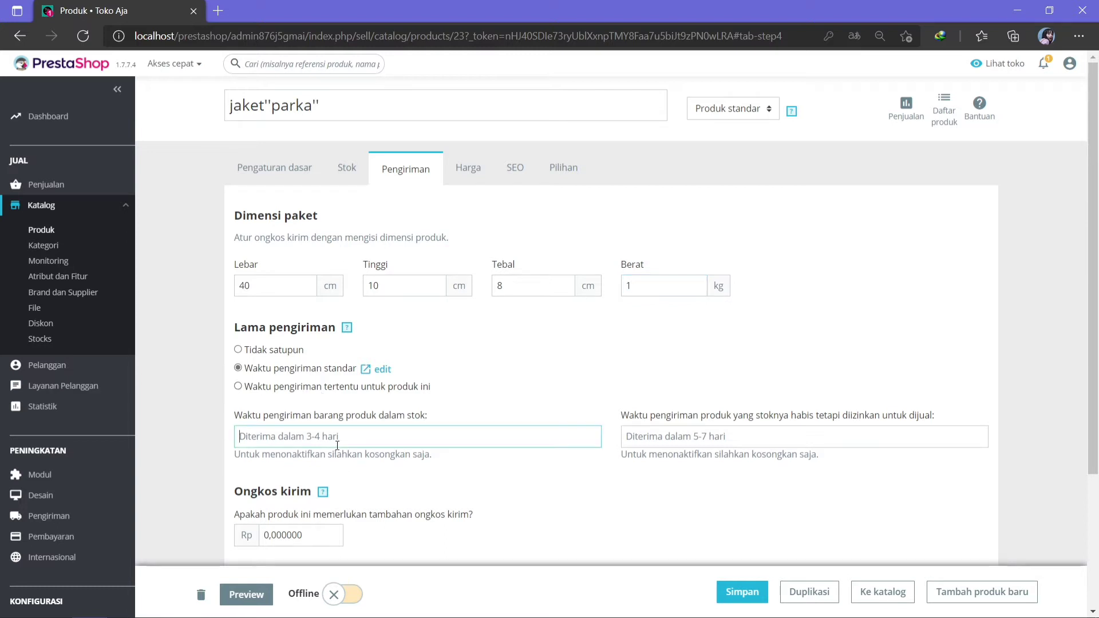
left_click(687, 436)
Set Ongkos kirim to 20000 and tick Toko Aja pickup, kurirku, My cheap carrier and My light carrier.
scroll(1097, 271, "down", 2)
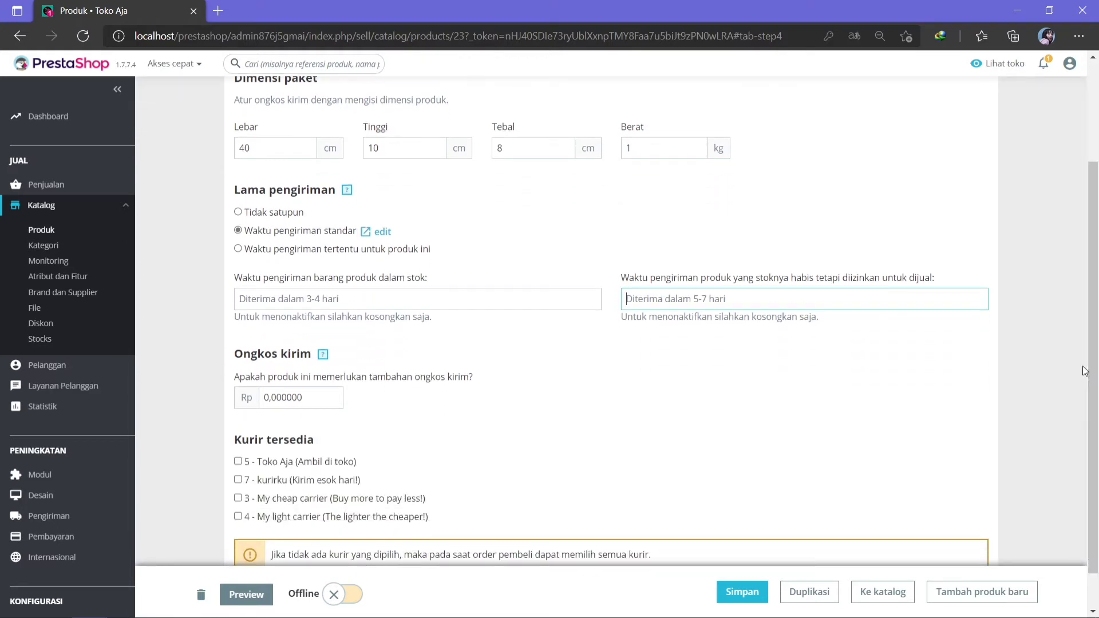
left_click(306, 400)
key("BackSpace")
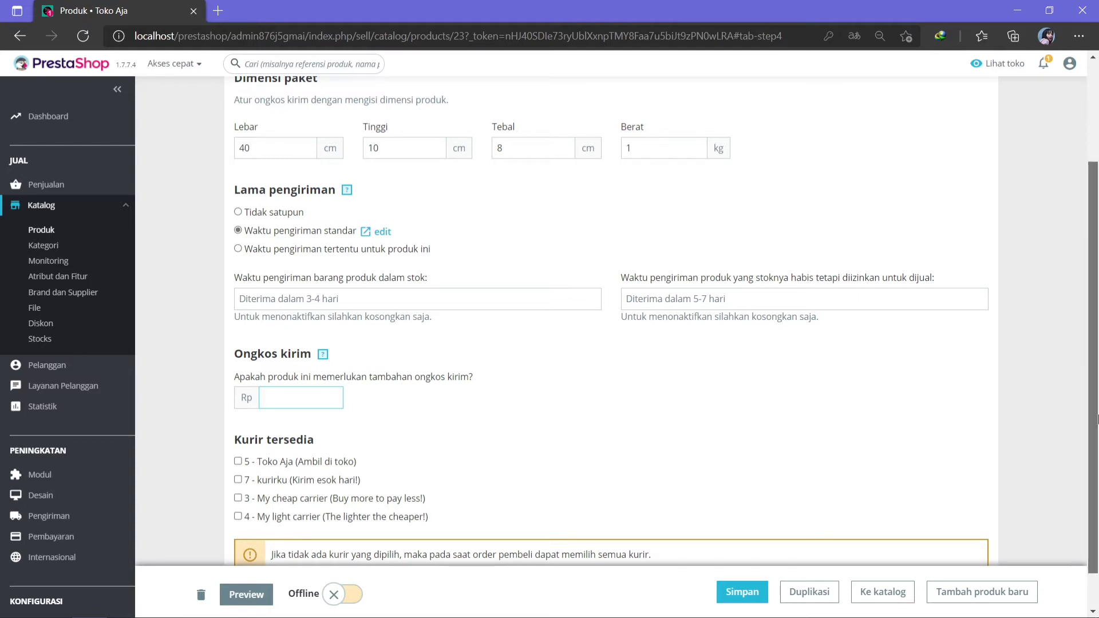
scroll(1098, 420, "down", 1)
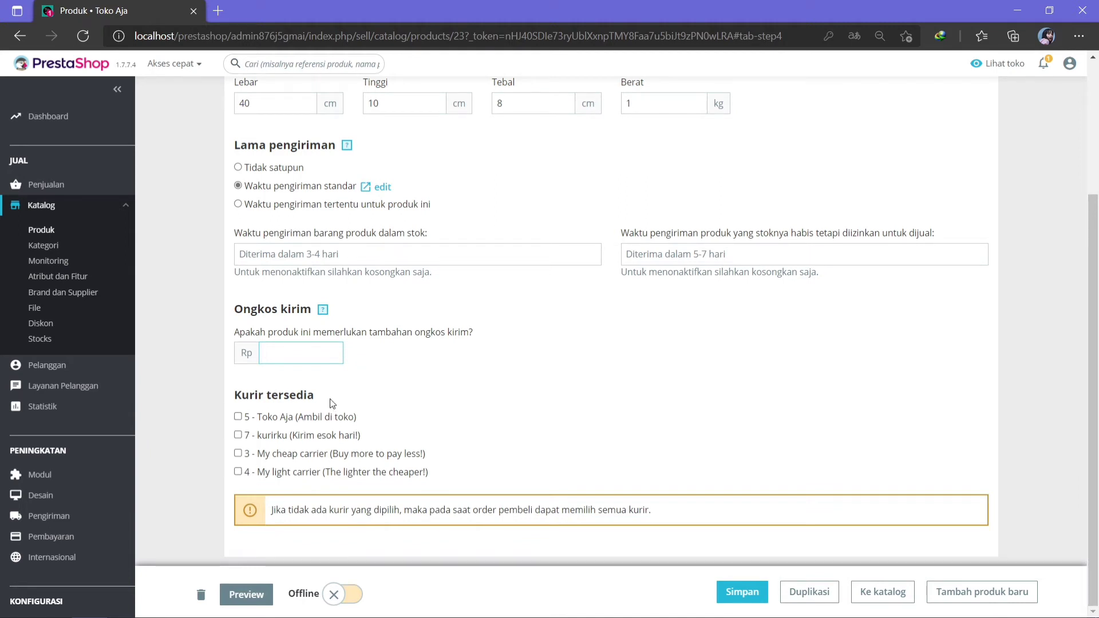
type("20.000.00")
left_click(239, 418)
left_click(238, 436)
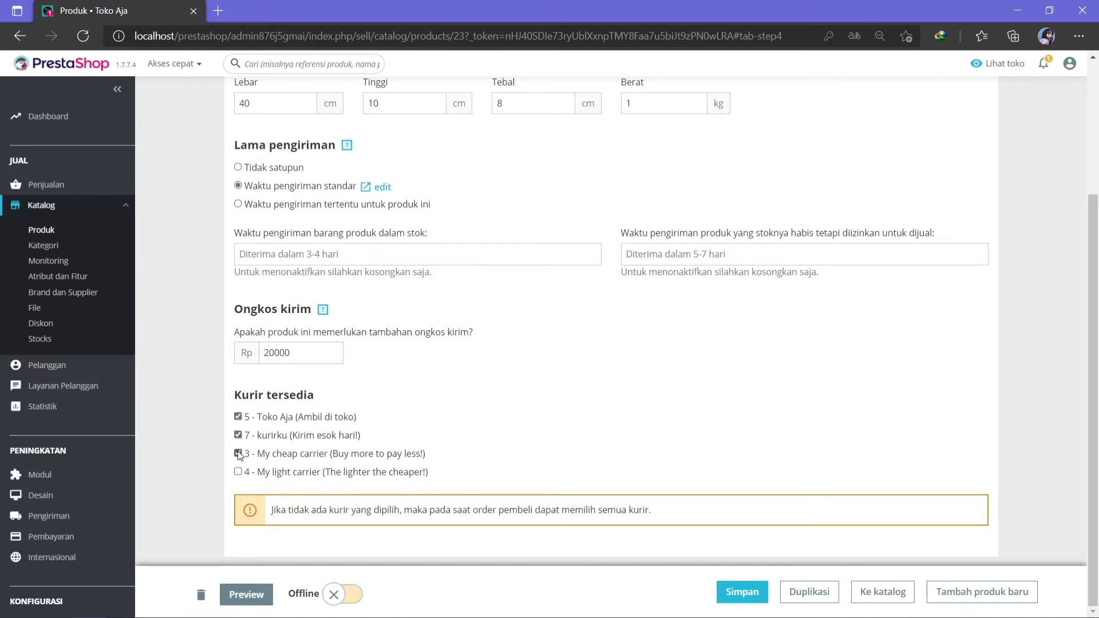
left_click(238, 454)
left_click(238, 473)
scroll(1092, 343, "up", 3)
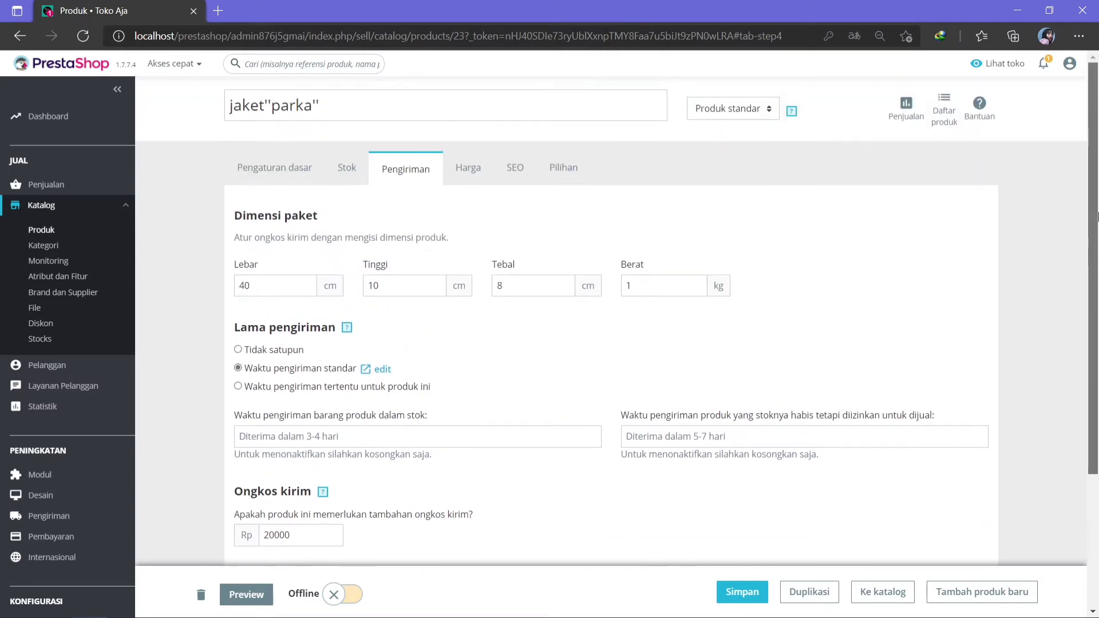
Review the Harga and SEO tabs, then scroll through the Pilihan visibility and condition options.
left_click(476, 182)
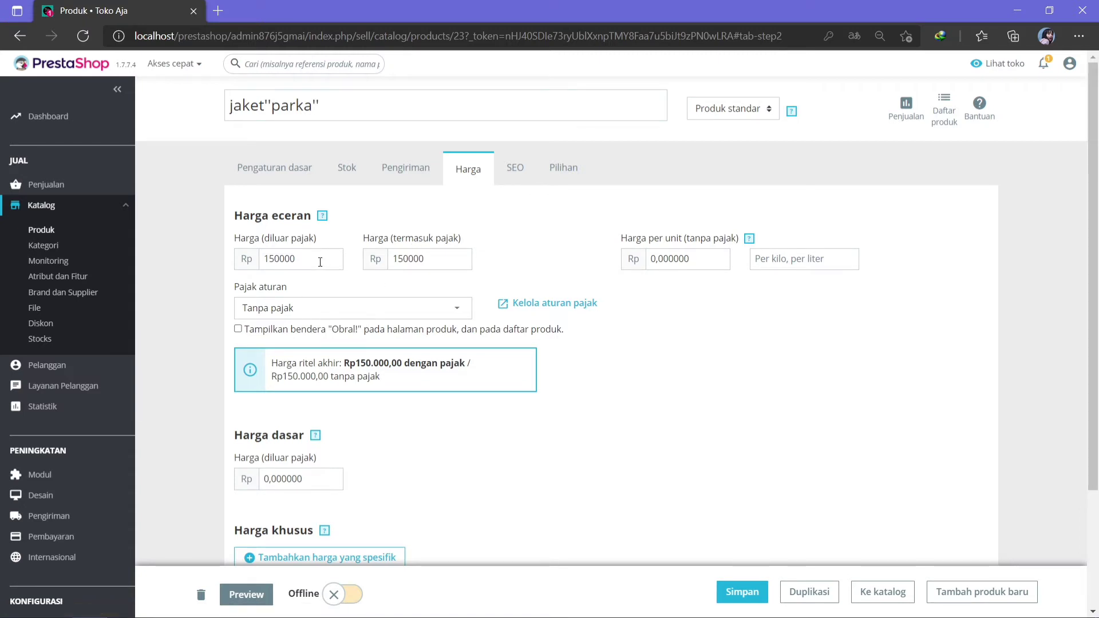
left_click(512, 168)
left_click(563, 175)
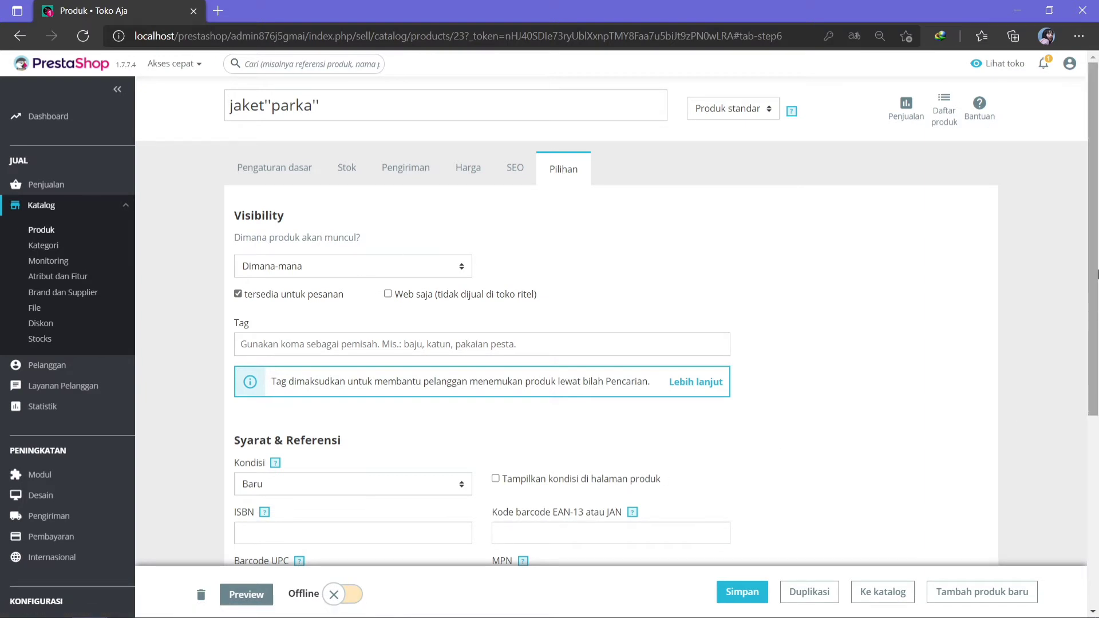
scroll(1095, 347, "down", 2)
scroll(1095, 348, "down", 2)
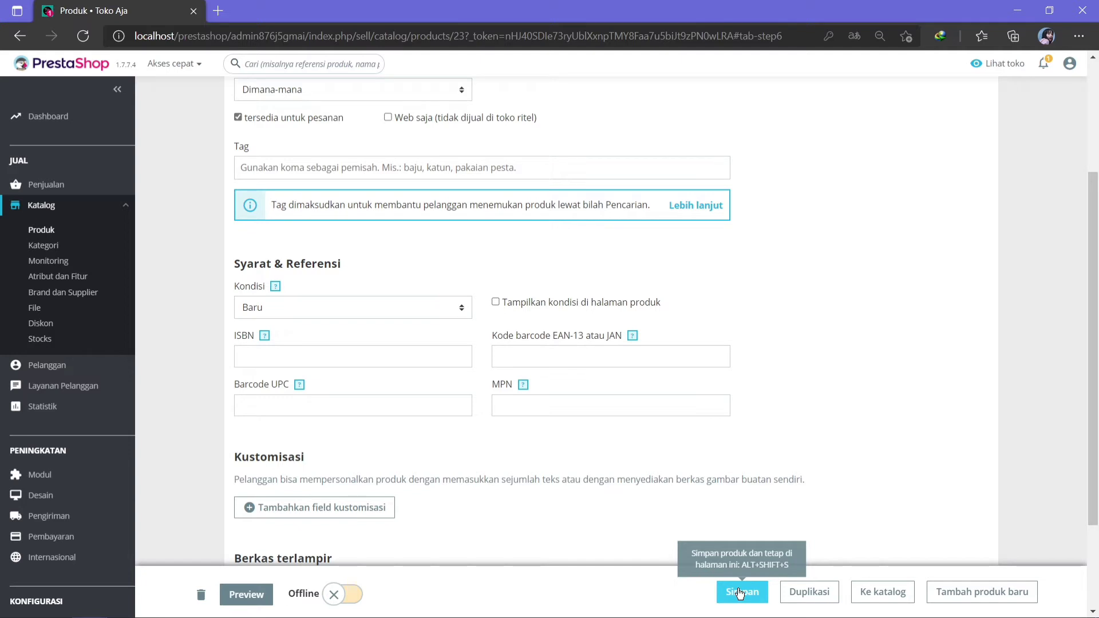
Save the parka product (CROZZ, Rp150.000,00, 100 units) and return to the product list.
left_click(740, 593)
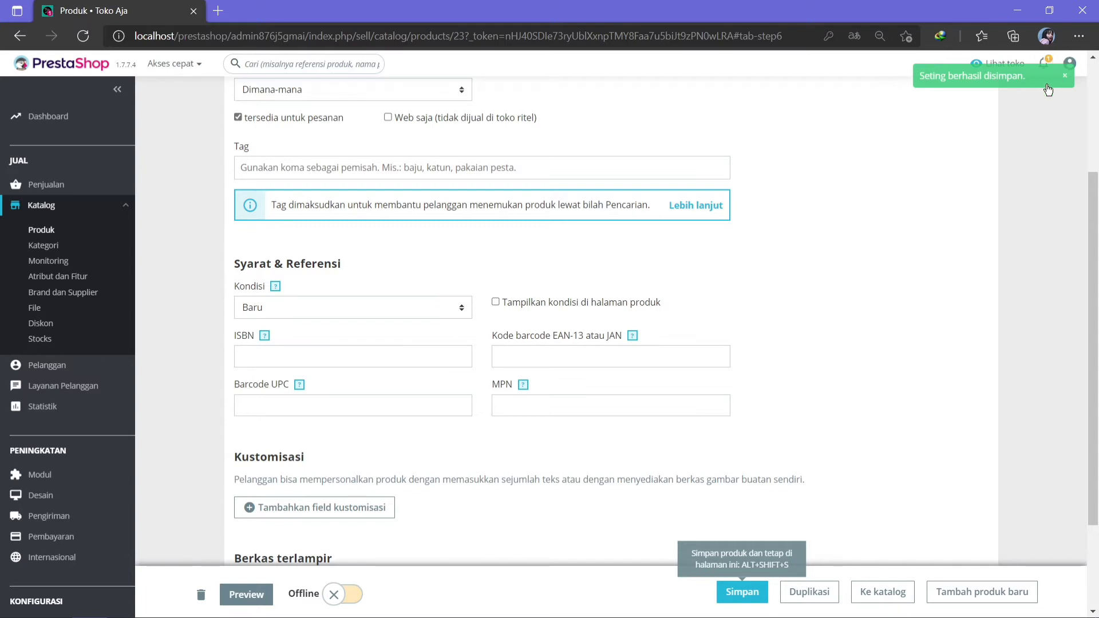
left_click(42, 230)
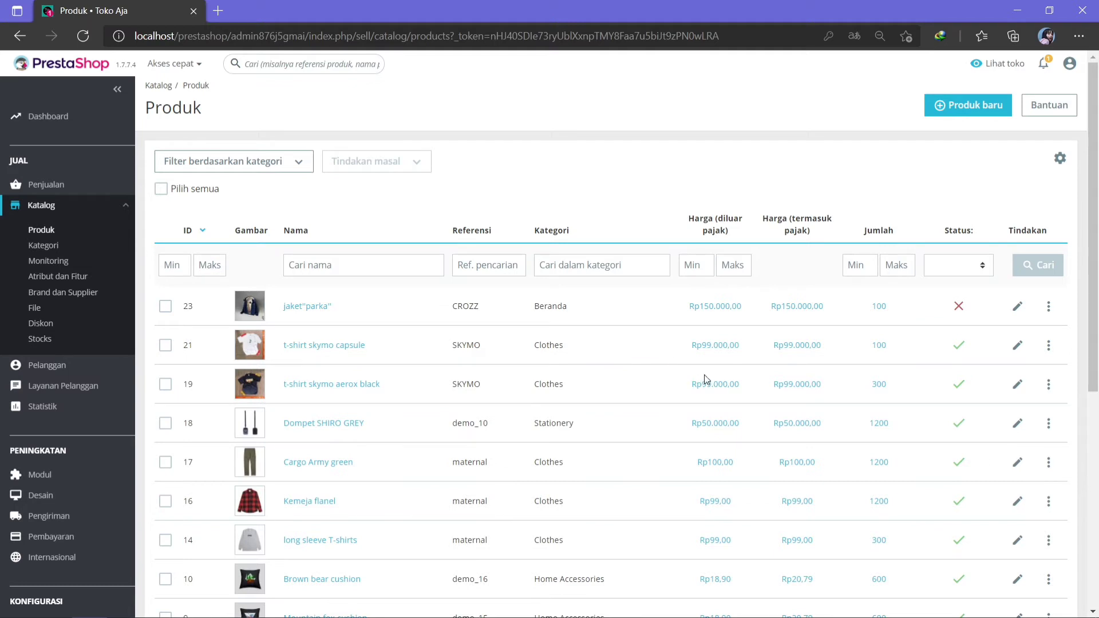
Reopen the jaket "parka" product (ID 23, reference CROZZ) in its edit form.
left_click(1049, 308)
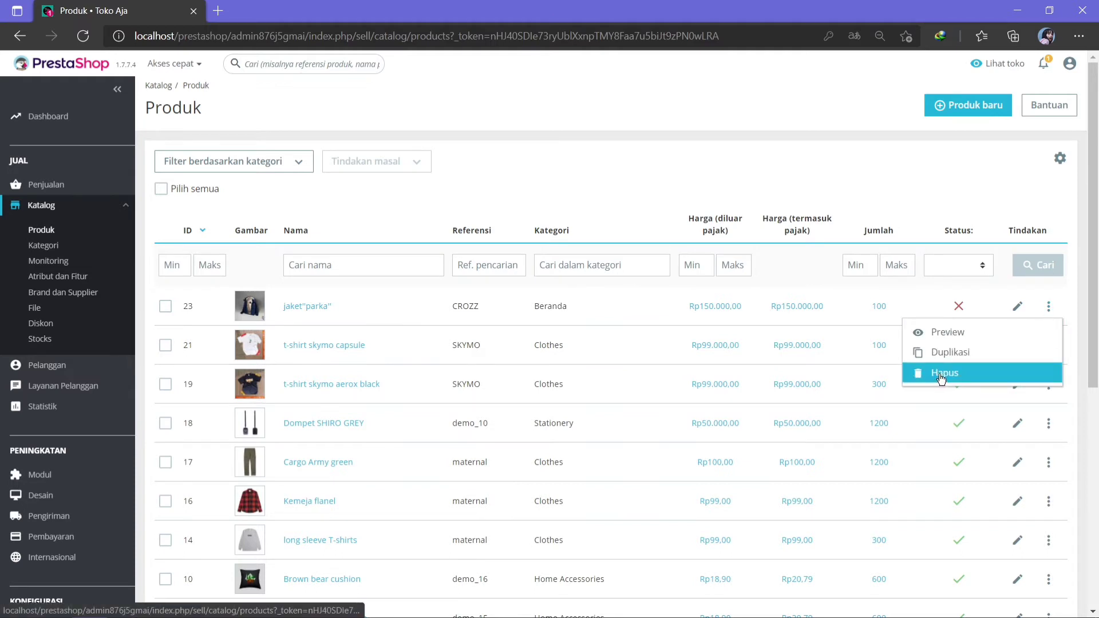
left_click(1056, 305)
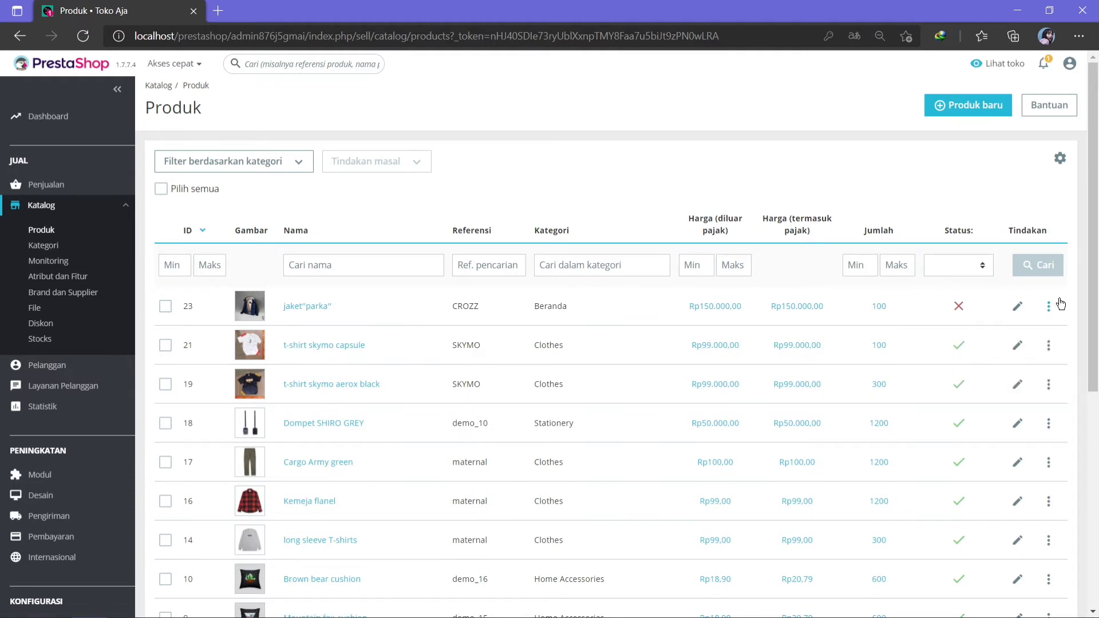
left_click(1018, 308)
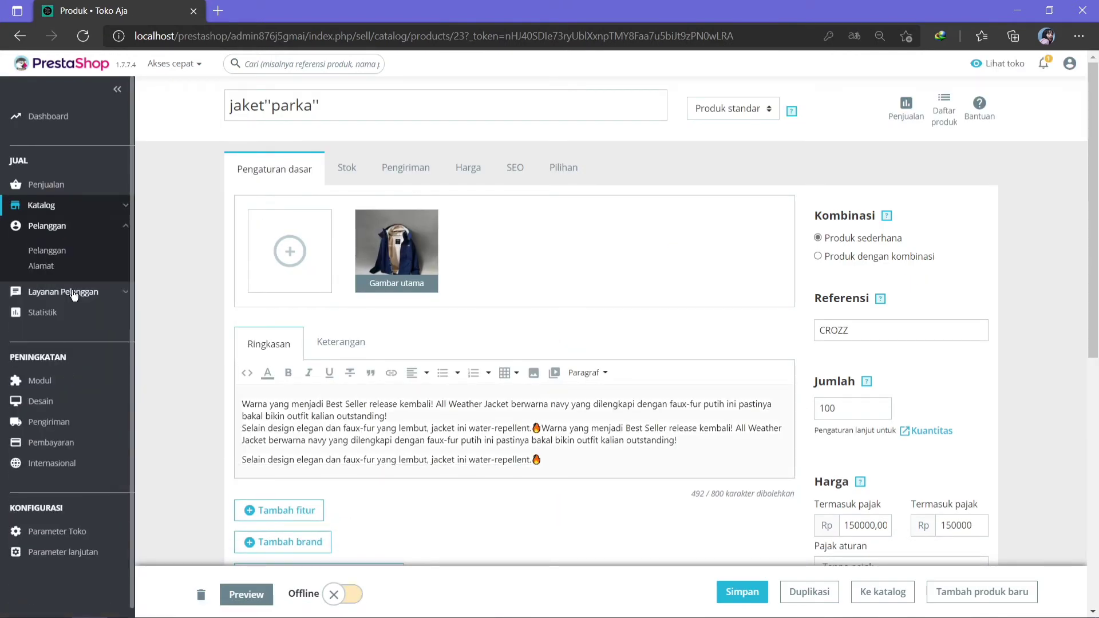
mouse_move(74, 296)
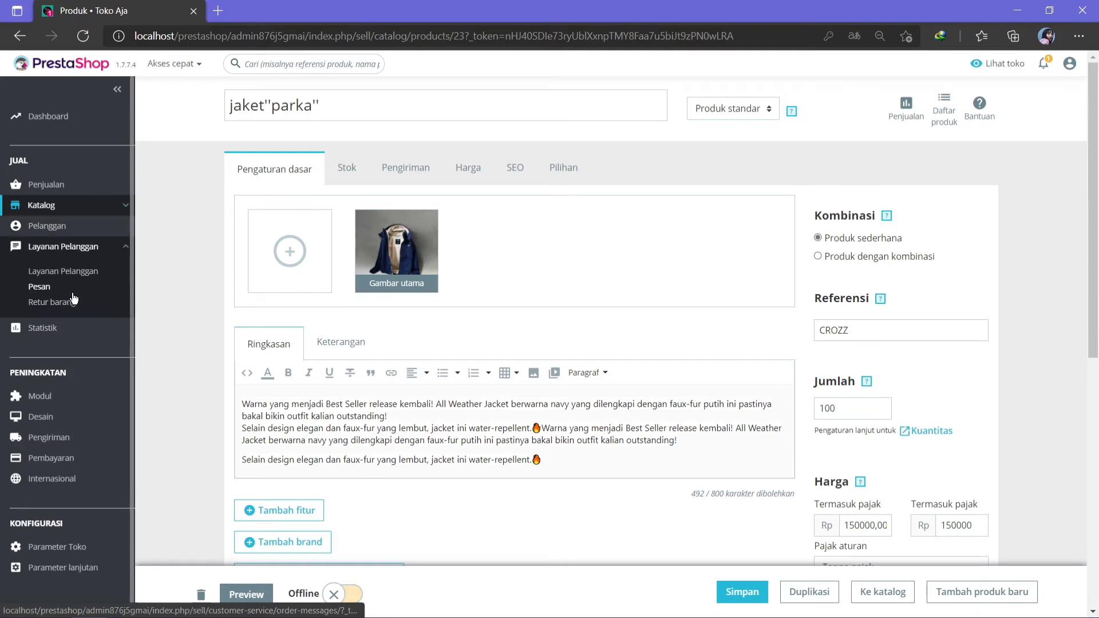
Show the Statistik dashboard with 2021-07-01 visits, registrations, orders and revenue.
left_click(49, 334)
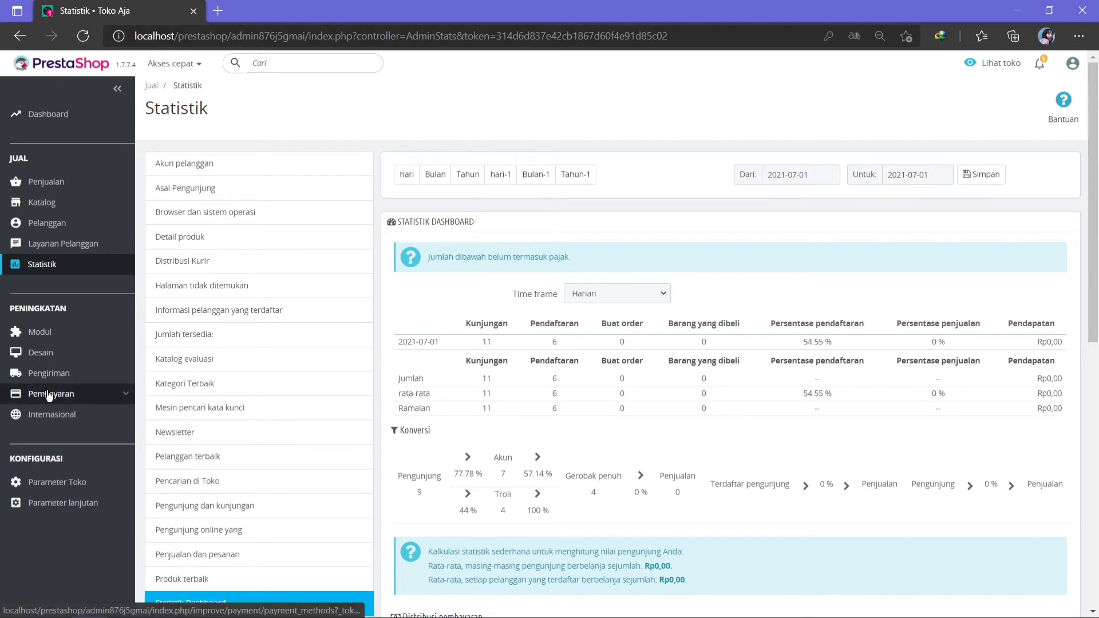
mouse_move(49, 396)
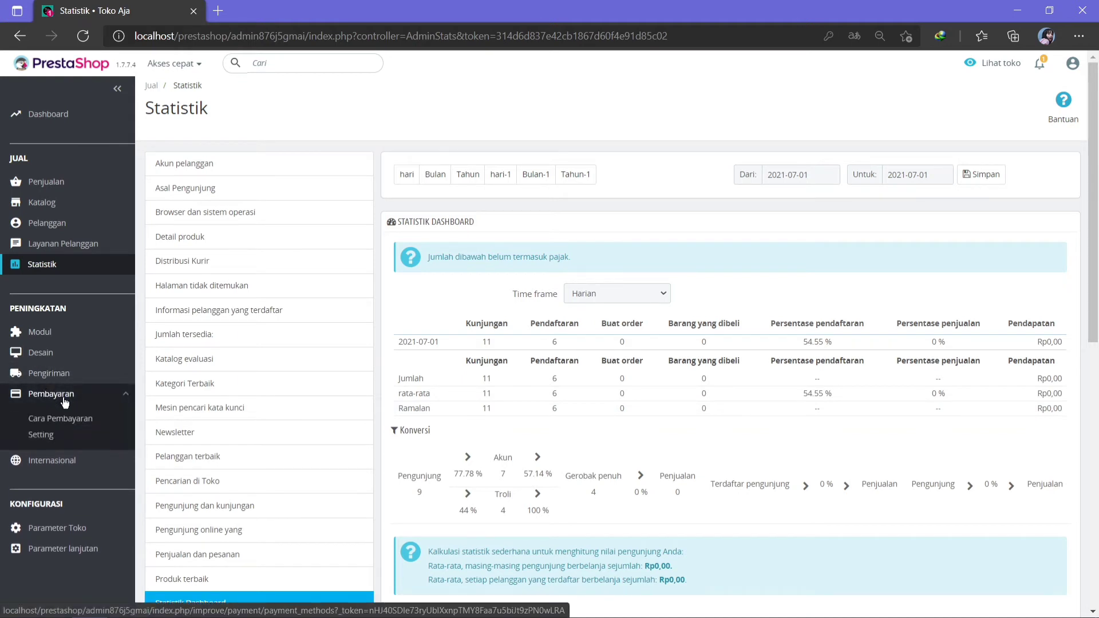
Open the Transfer module's configuration from the Cara Pembayaran payment methods page.
left_click(61, 423)
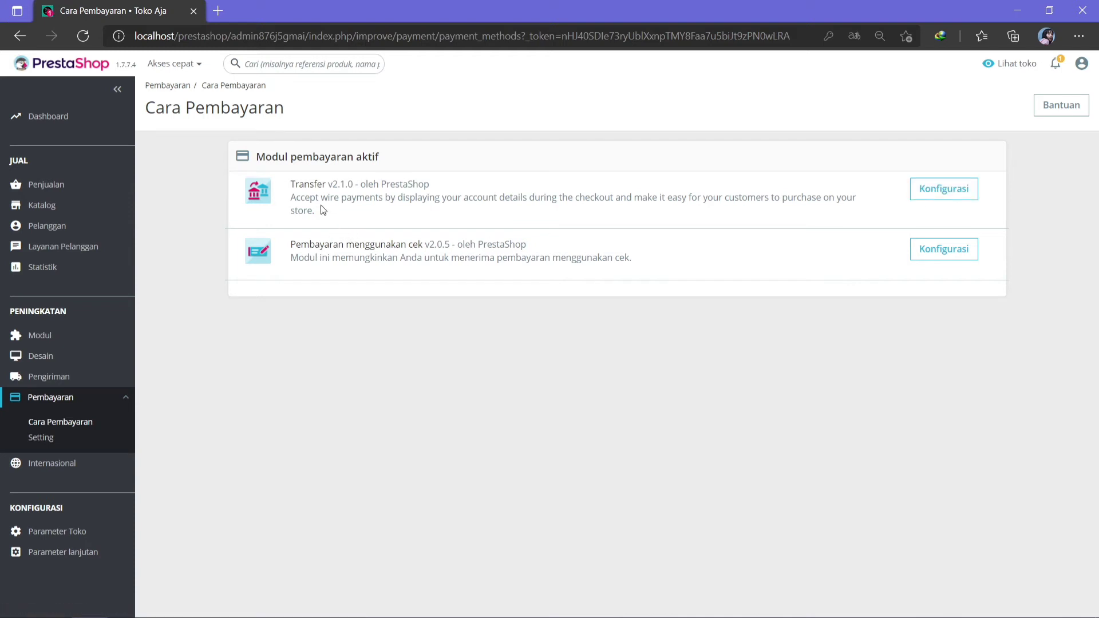
left_click(940, 199)
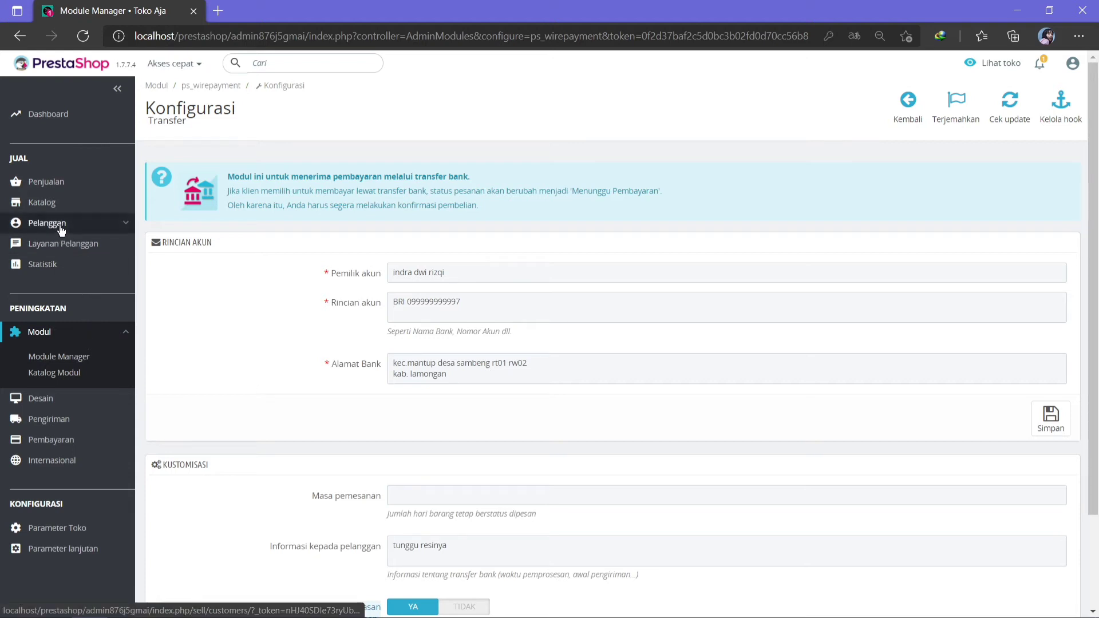
Go from the dashboard to the Pengiriman > Kurir carrier list showing kurirku.
left_click(56, 113)
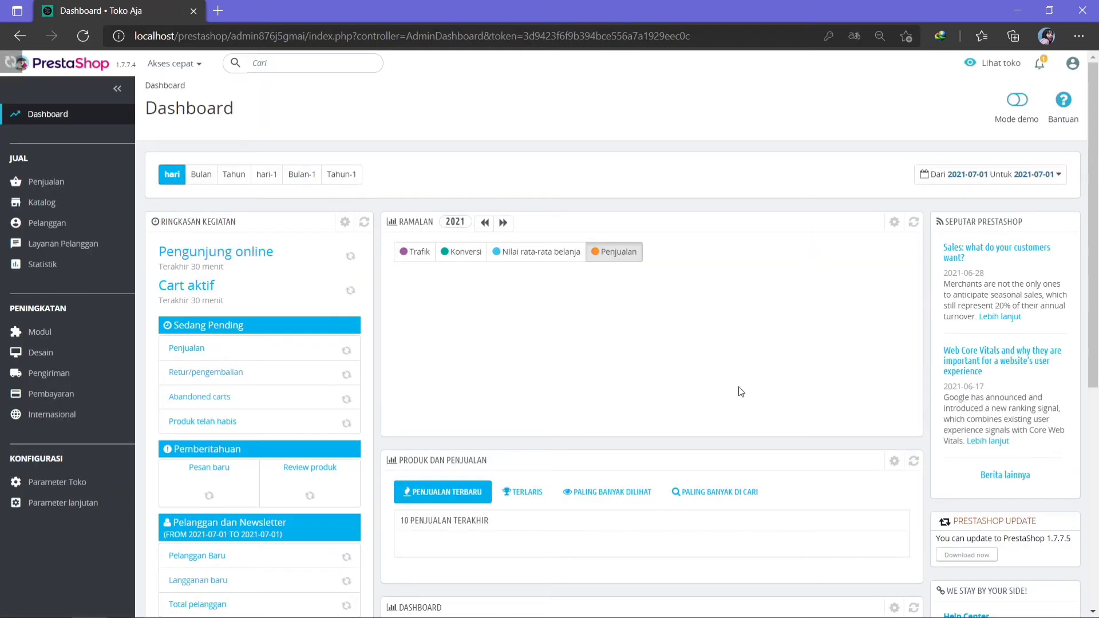
left_click_drag(1097, 306, 1097, 396)
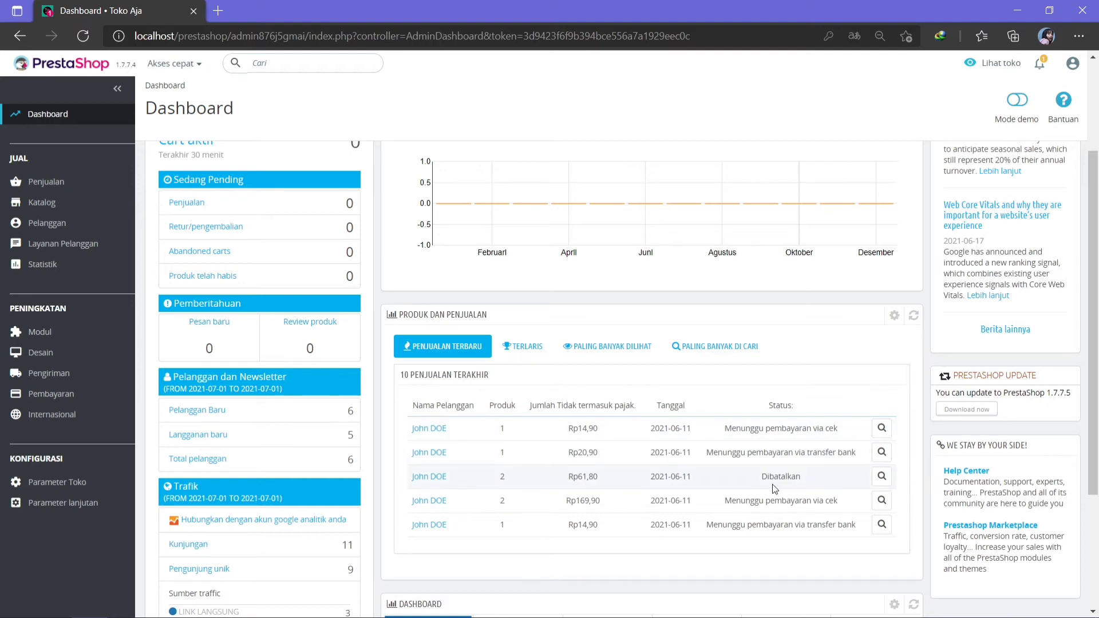
scroll(773, 488, "down", 1)
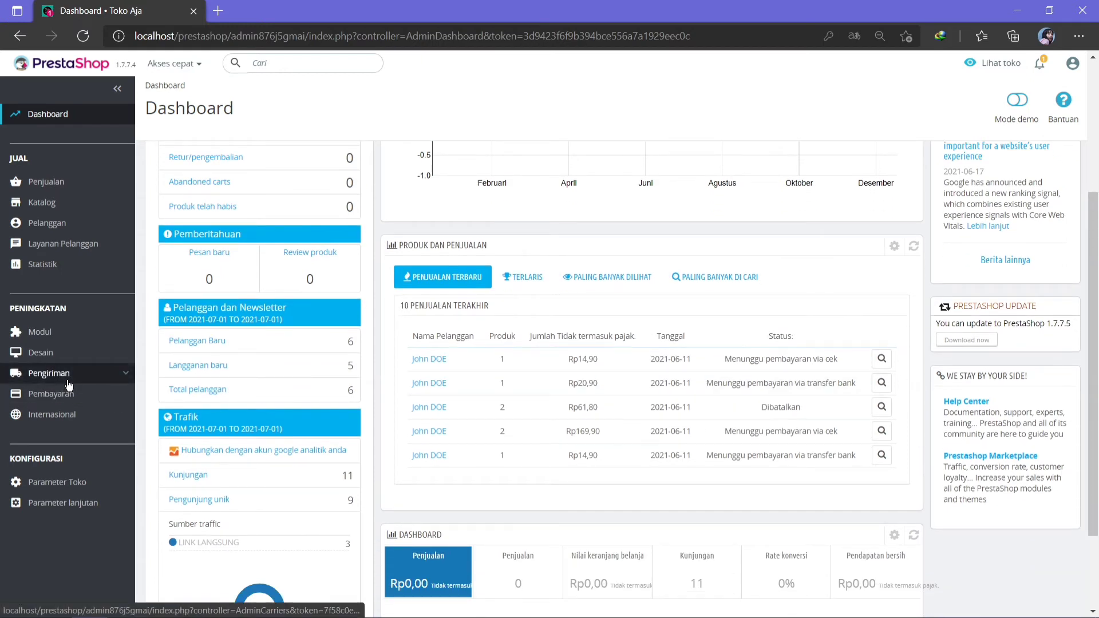
mouse_move(67, 385)
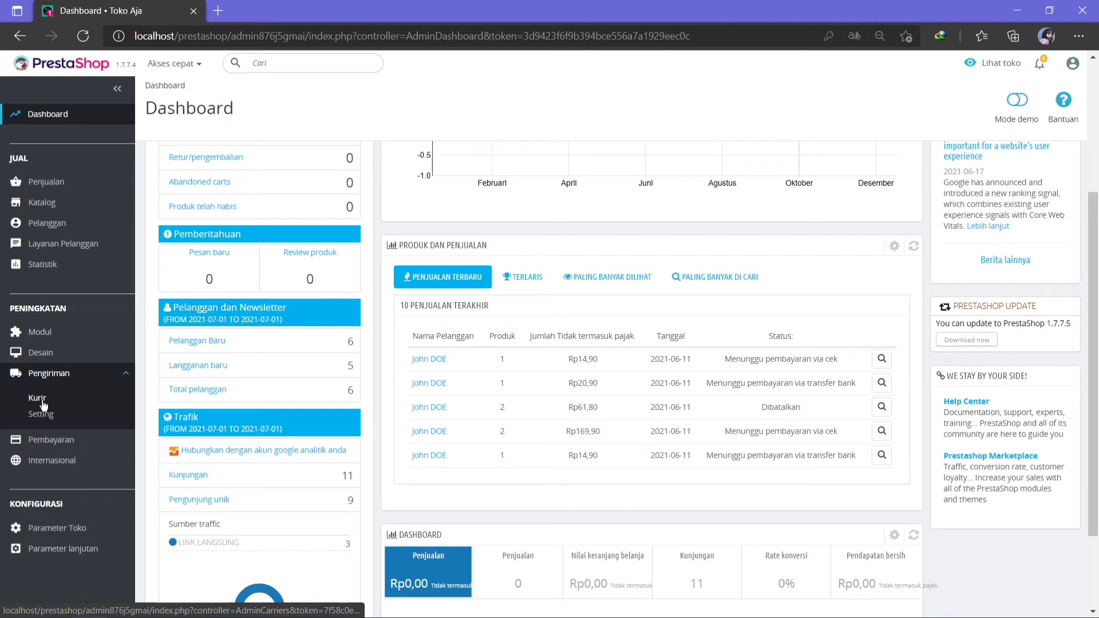
left_click(43, 405)
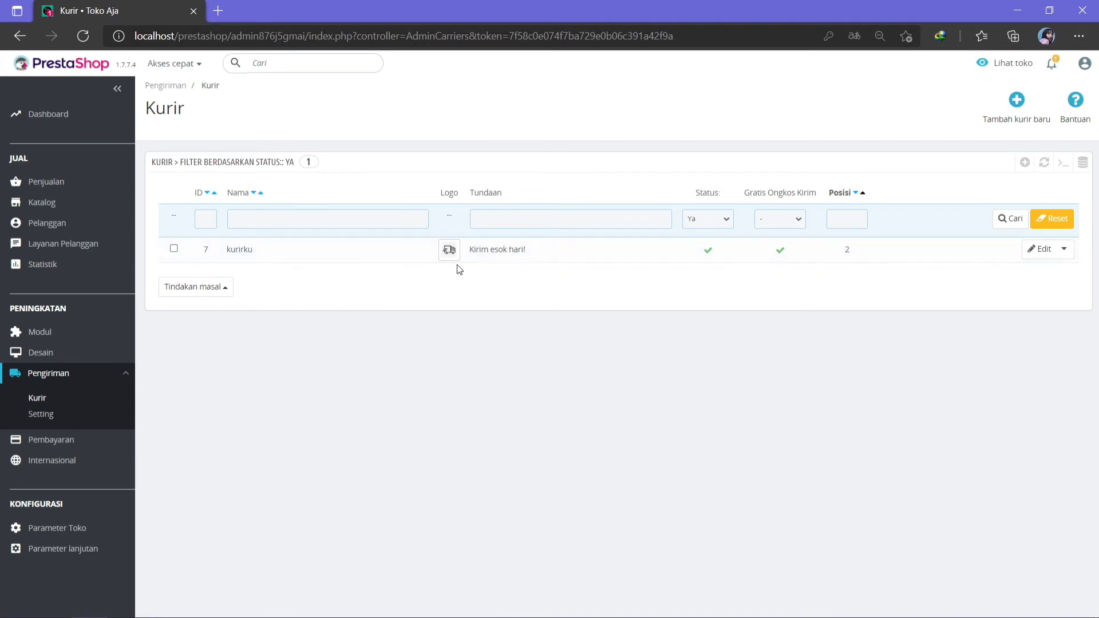
Filter carriers by Status Tidak and enable Toko Aja and My light carrier.
left_click(719, 223)
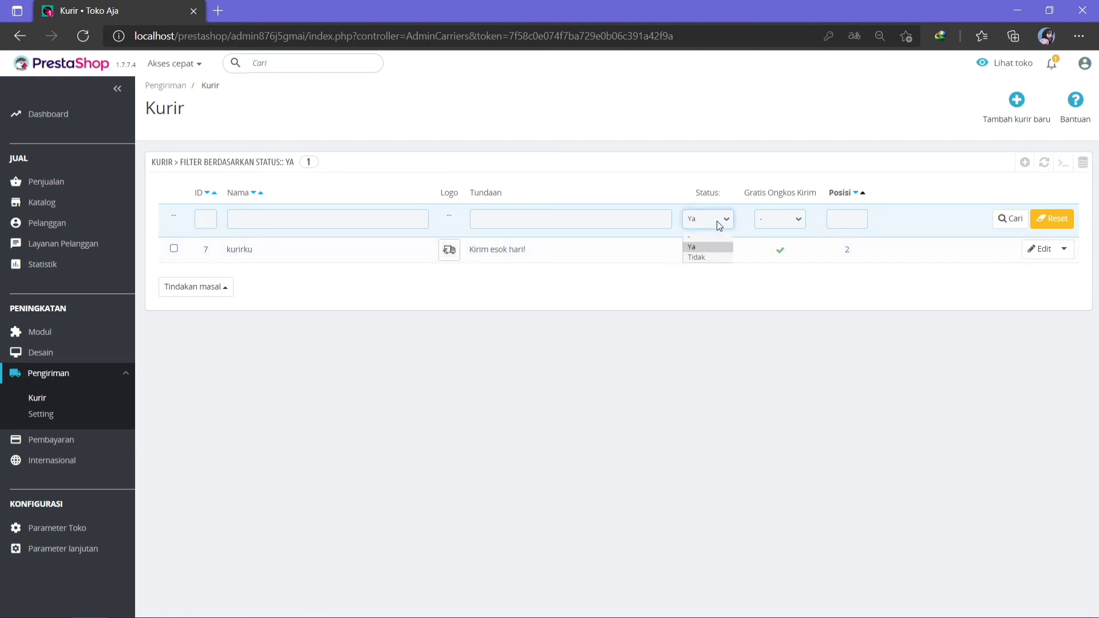
left_click(696, 257)
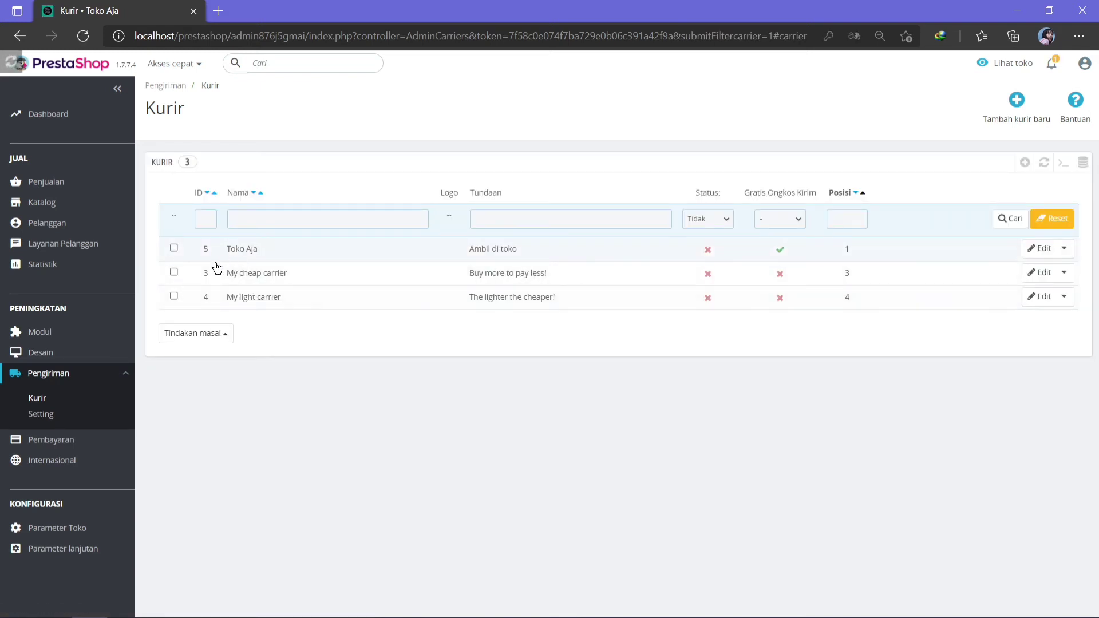
left_click(709, 252)
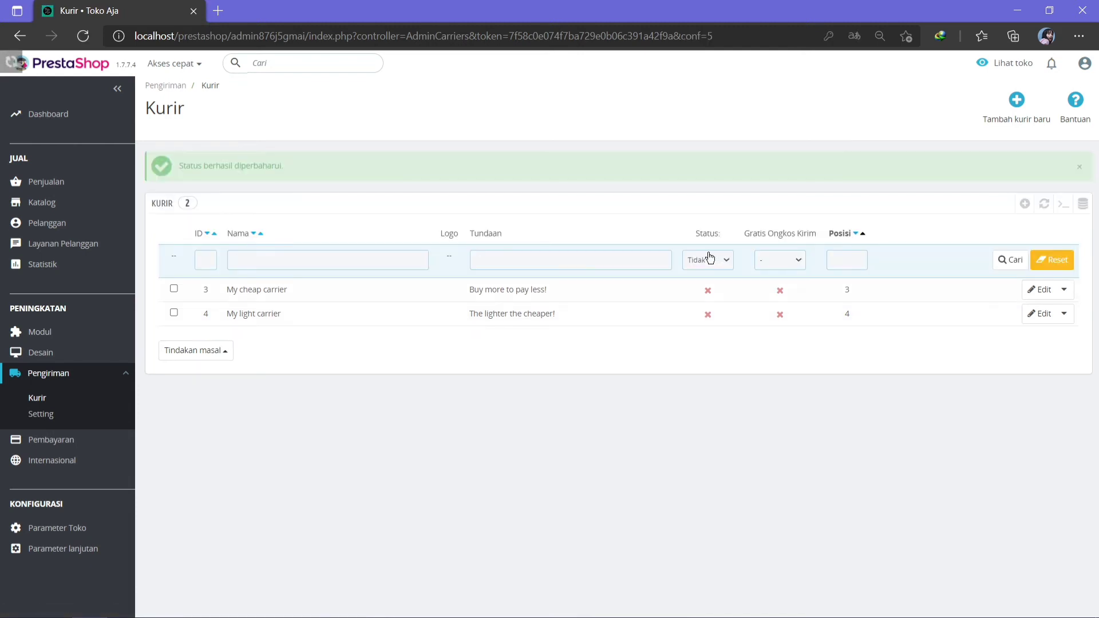
left_click(710, 315)
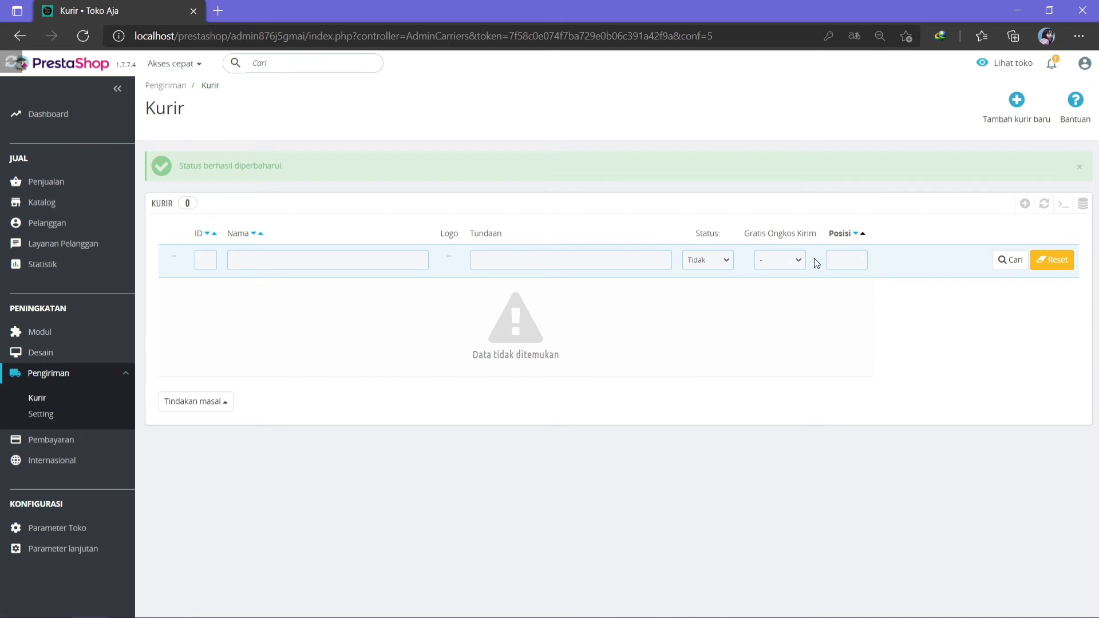
Set the Status filter to Ya so the four active carriers are listed.
left_click(799, 256)
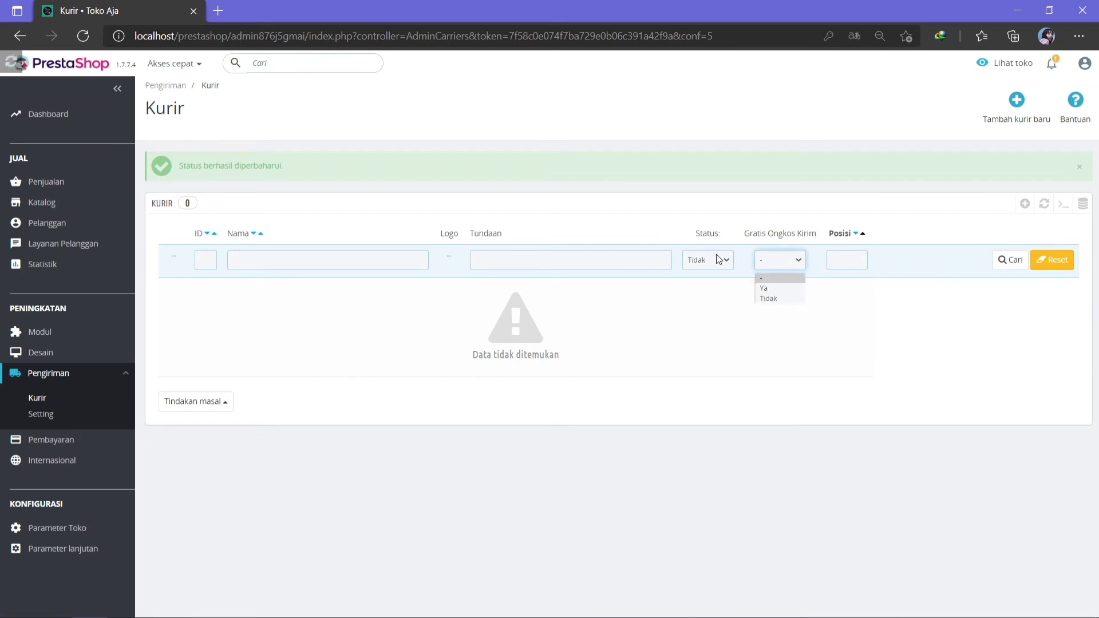
left_click(717, 256)
left_click(726, 264)
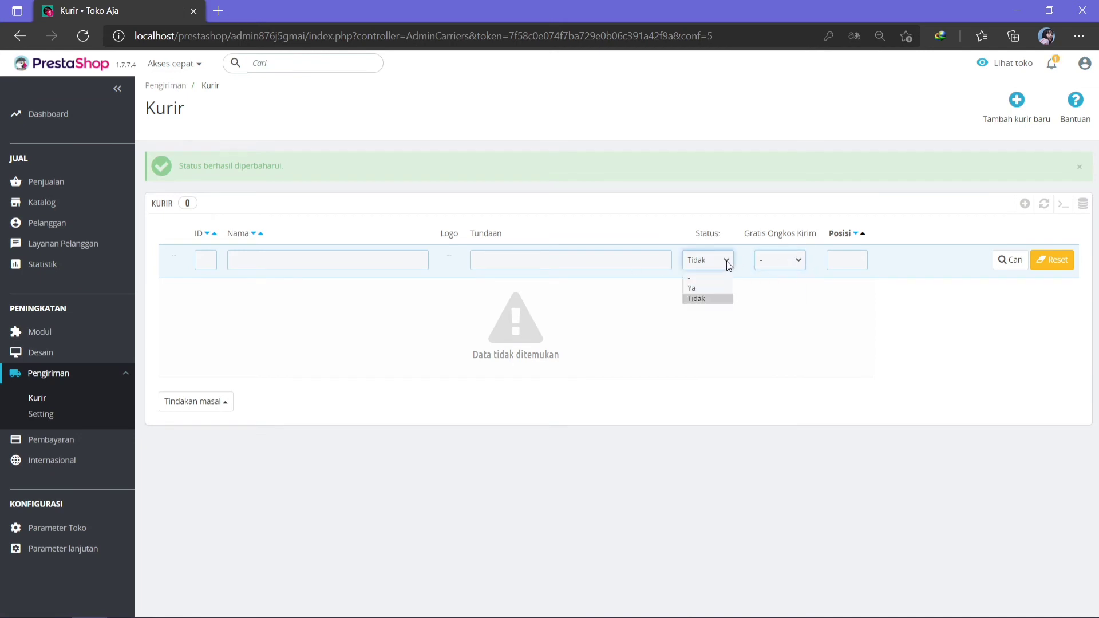
left_click(704, 287)
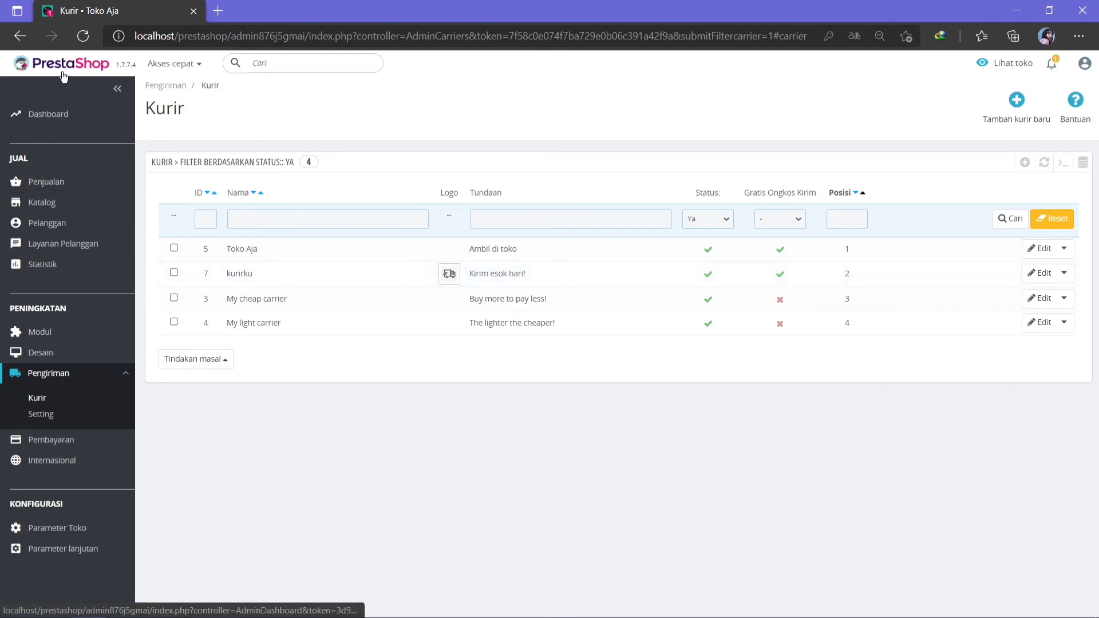
Open the Toko Aja storefront in a new tab, dismiss translation, and advance the banner.
left_click(1007, 66)
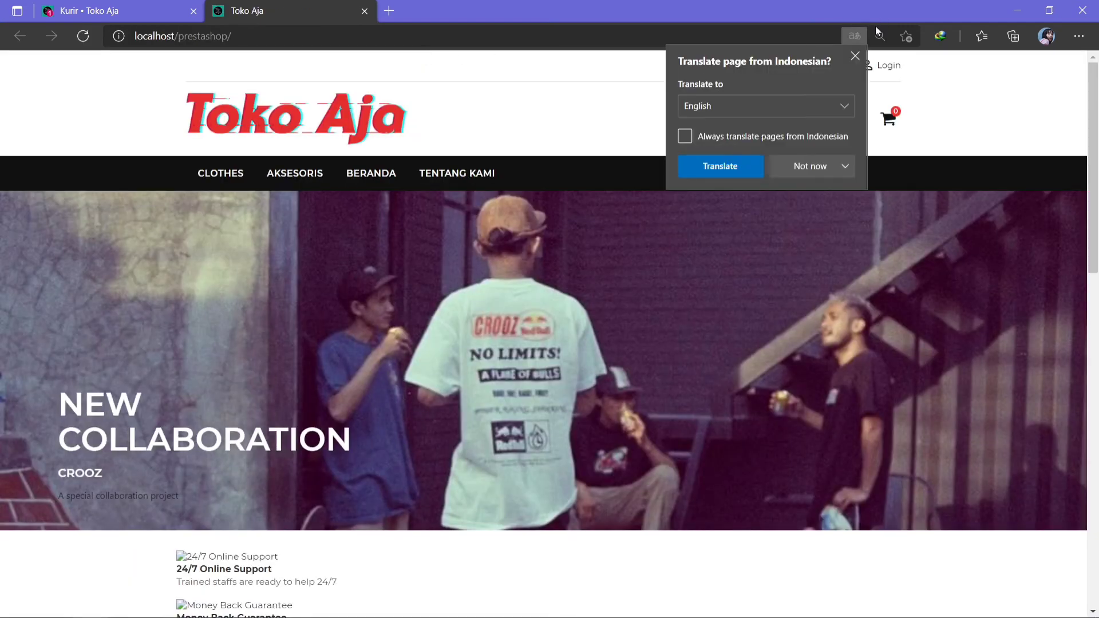
left_click(853, 56)
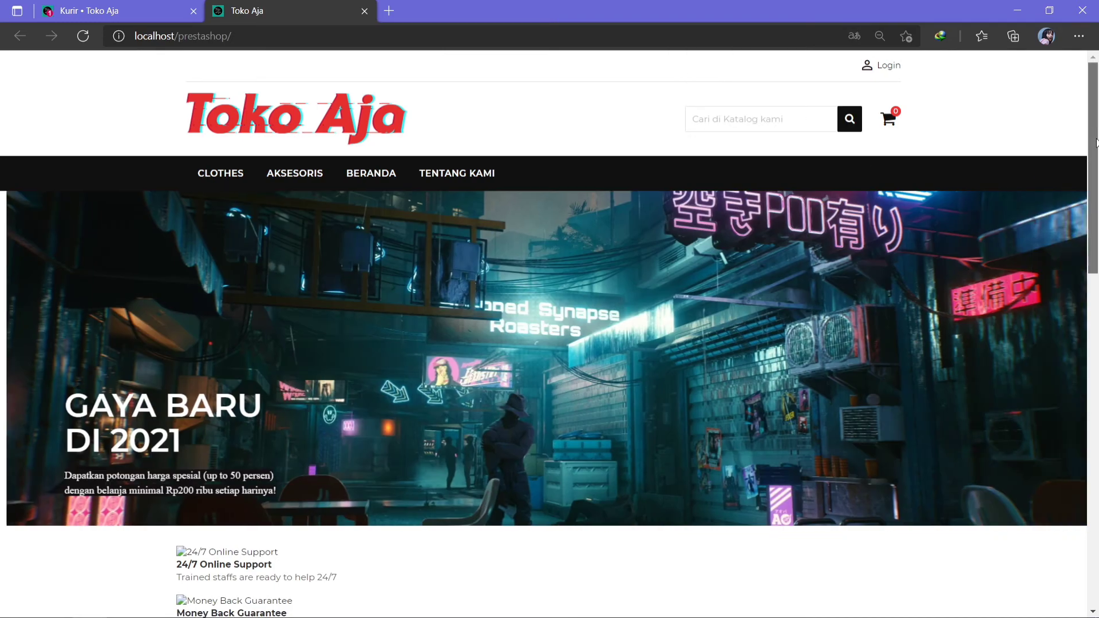
mouse_move(1096, 138)
left_mouse_down()
mouse_move(1097, 216)
mouse_move(1096, 149)
left_mouse_up()
mouse_move(1060, 232)
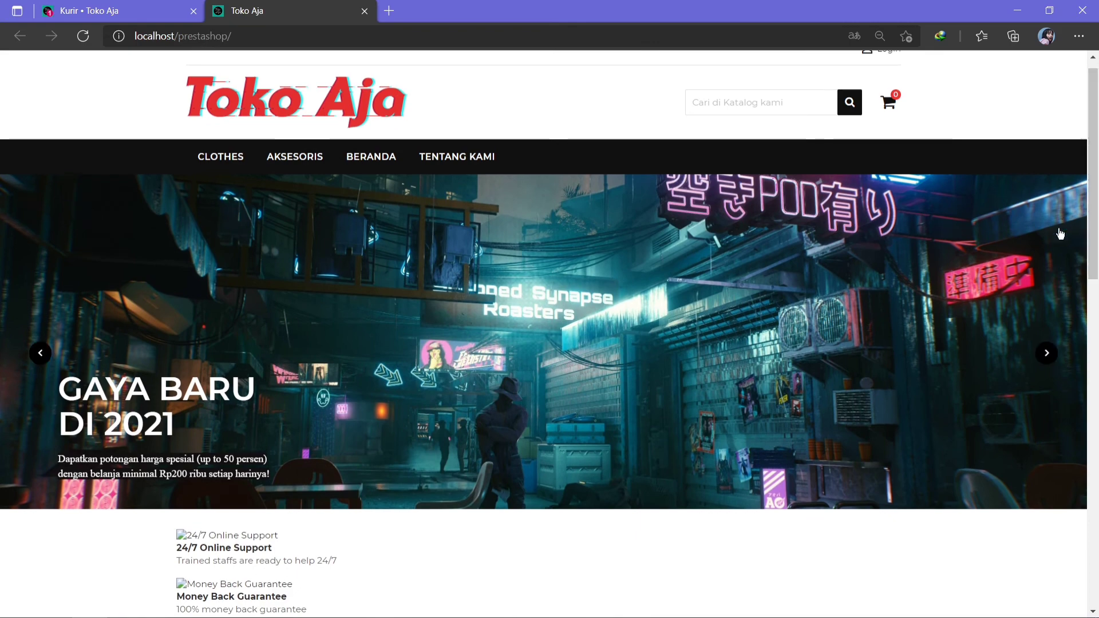
left_click(1047, 353)
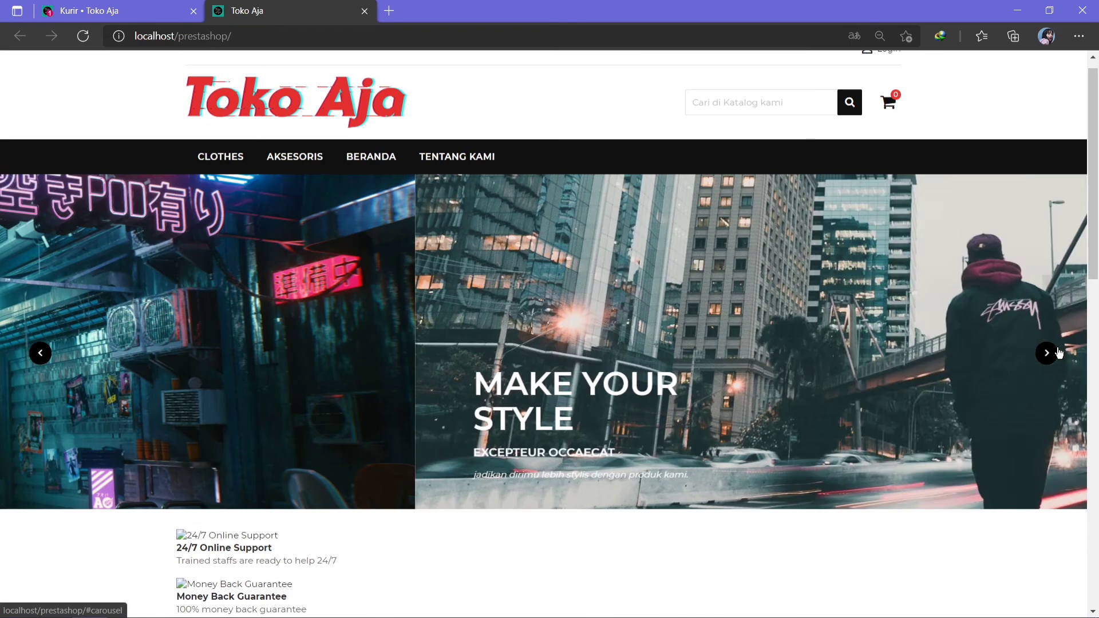
mouse_move(218, 157)
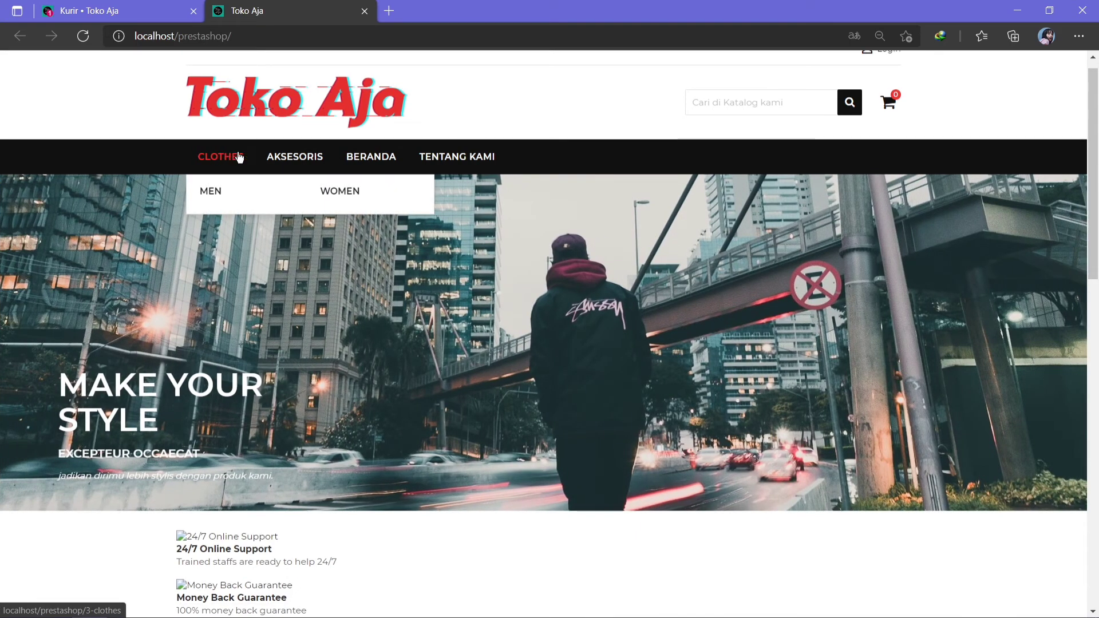
mouse_move(282, 156)
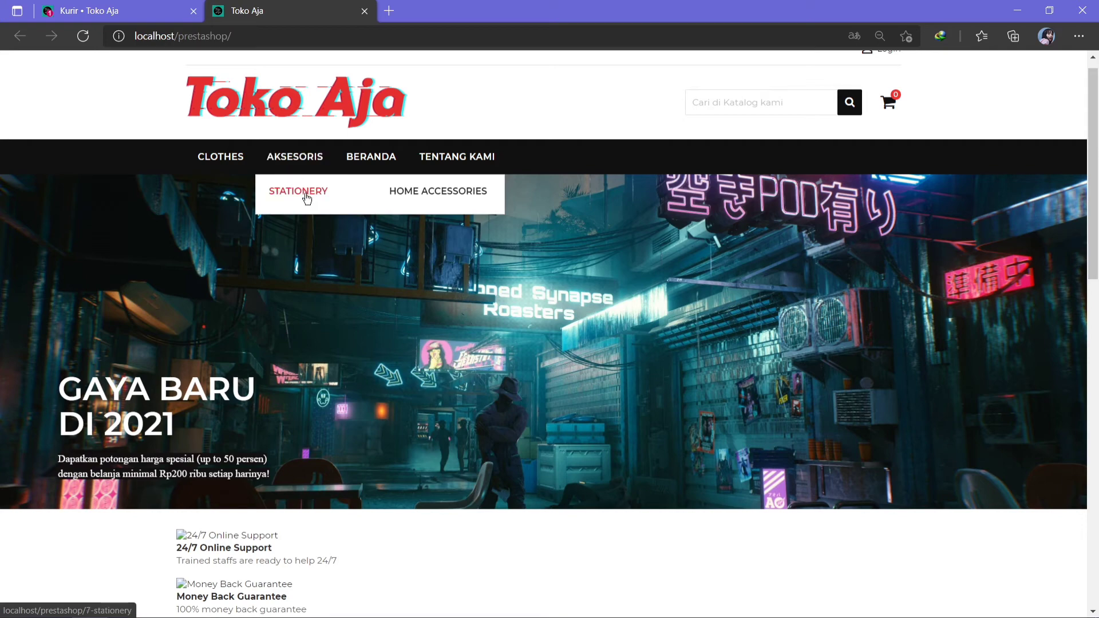
mouse_move(364, 157)
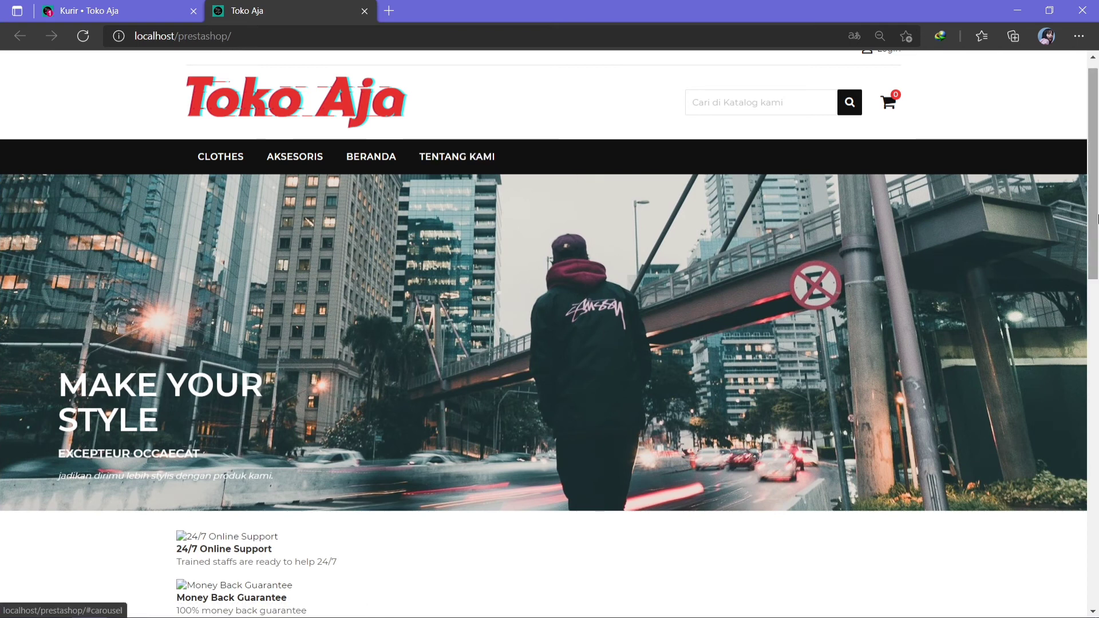
scroll(1095, 192, "down", 2)
scroll(1095, 192, "up", 3)
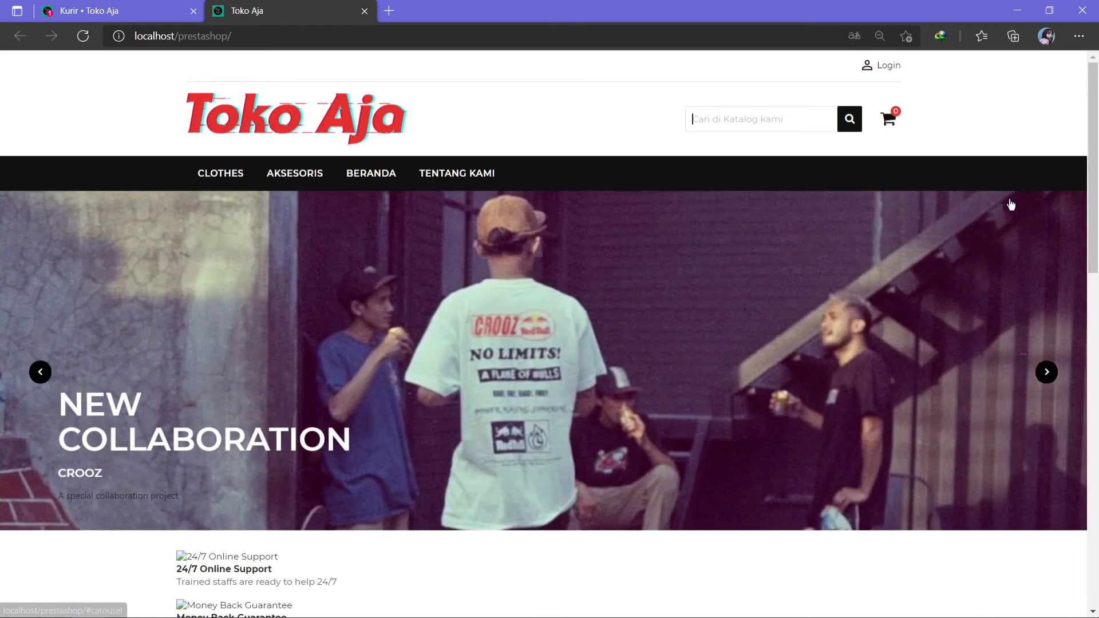
left_click_drag(1094, 197, 1096, 400)
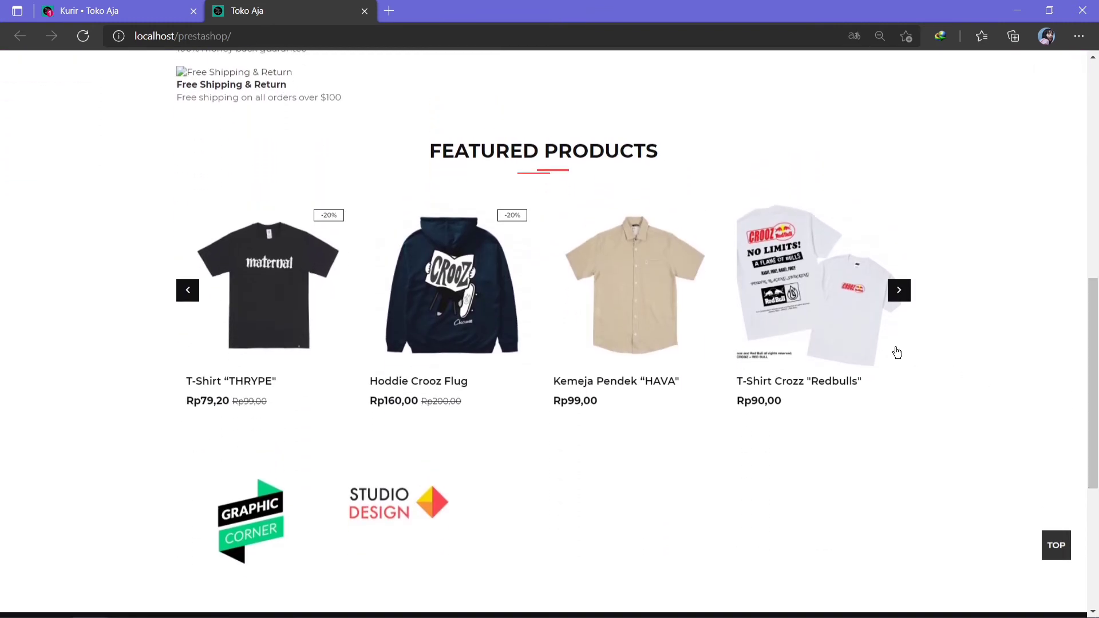
left_click(904, 290)
left_click(904, 291)
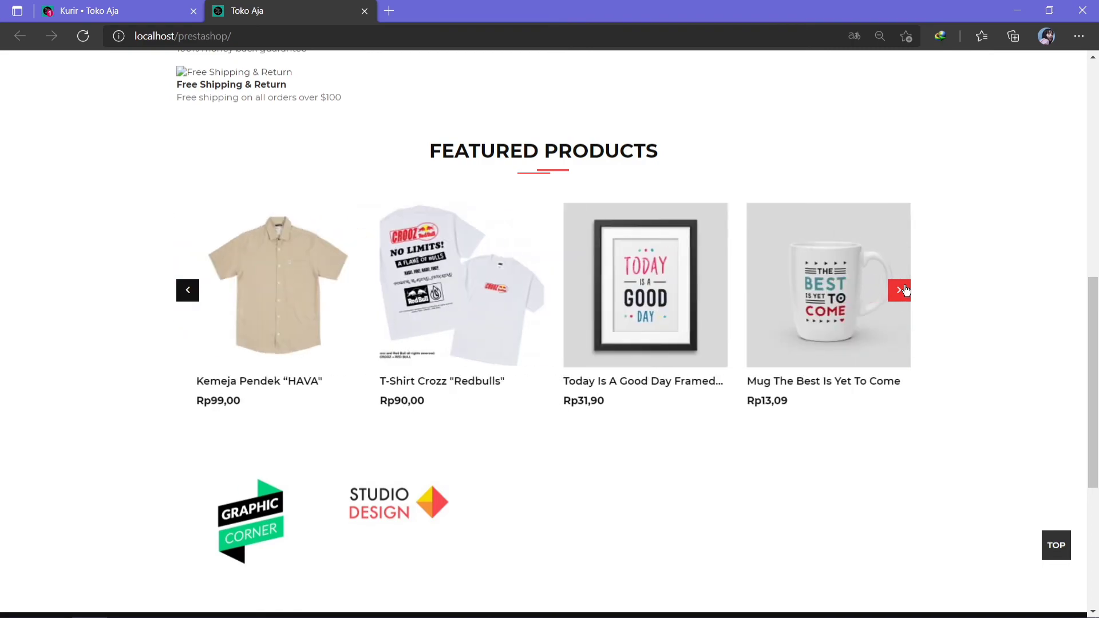
left_click_drag(1096, 391, 1096, 158)
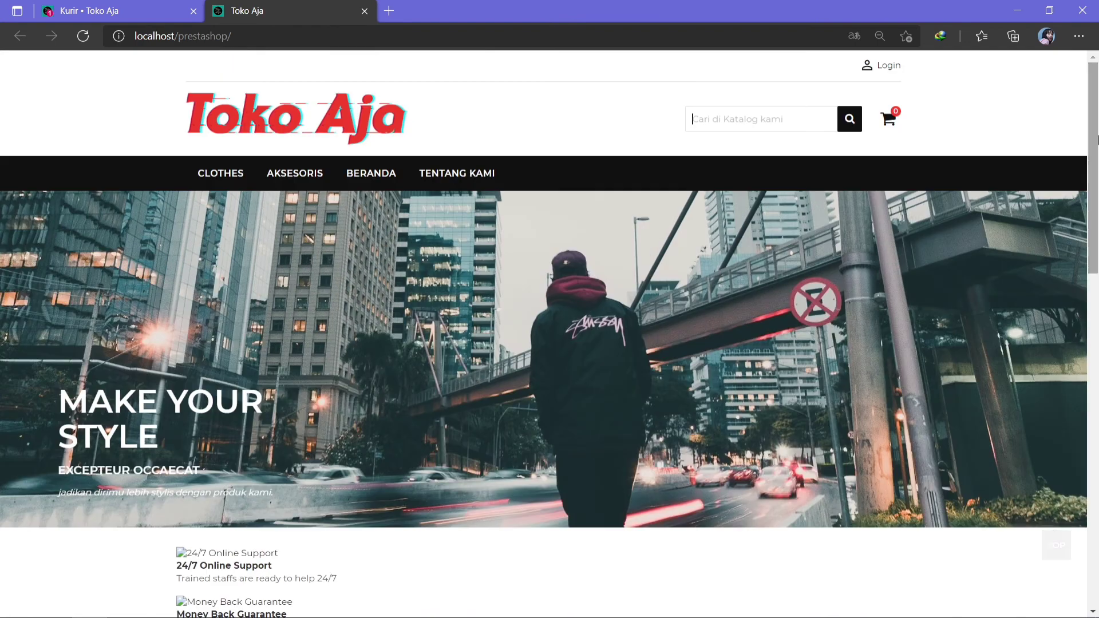
Sign in with a saved customer account, then return to the storefront home page.
left_click(867, 66)
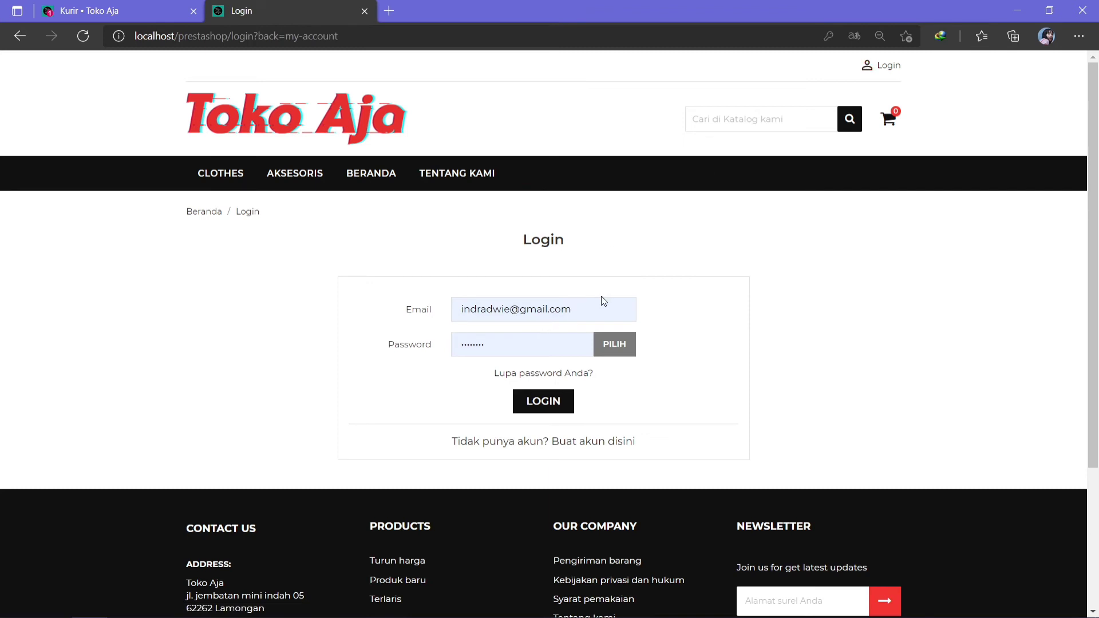
left_click(588, 316)
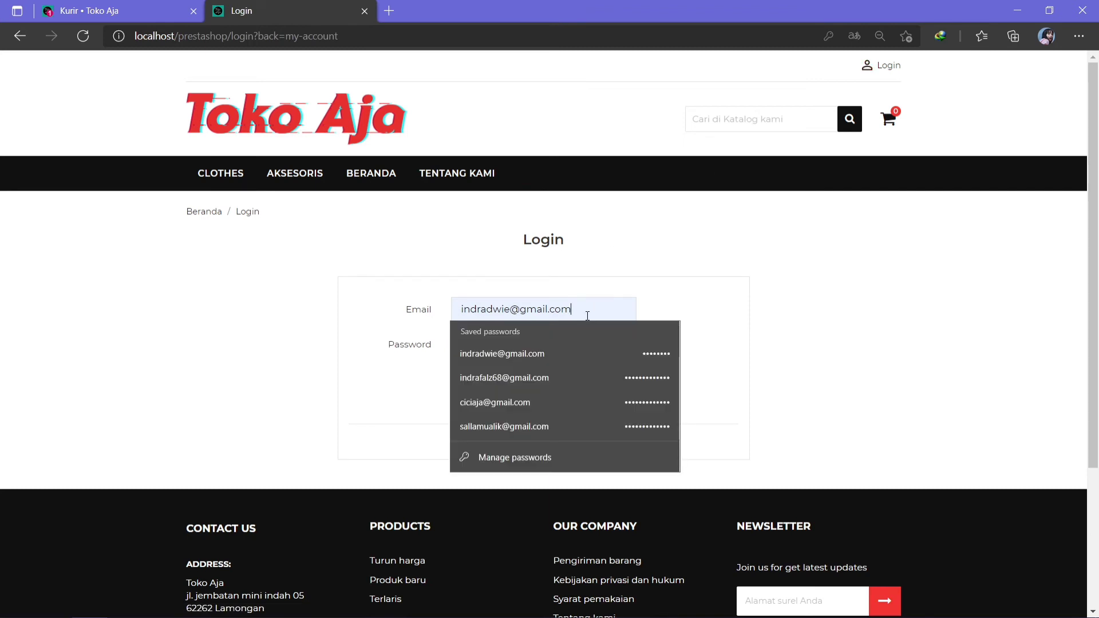
key("ctrl+a")
key("BackSpace")
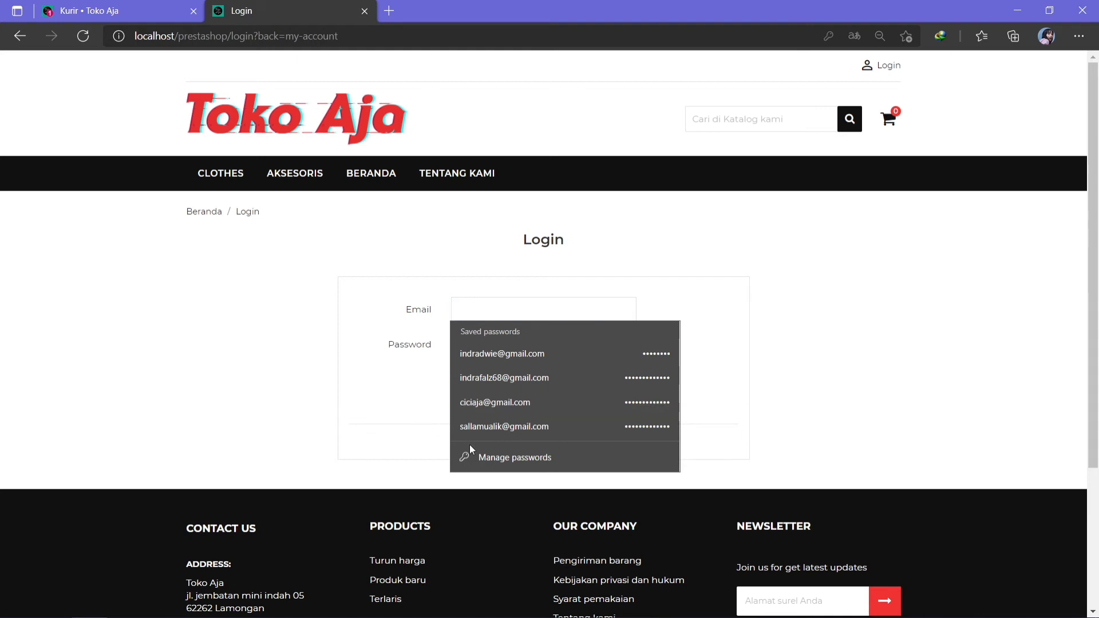
left_click(515, 404)
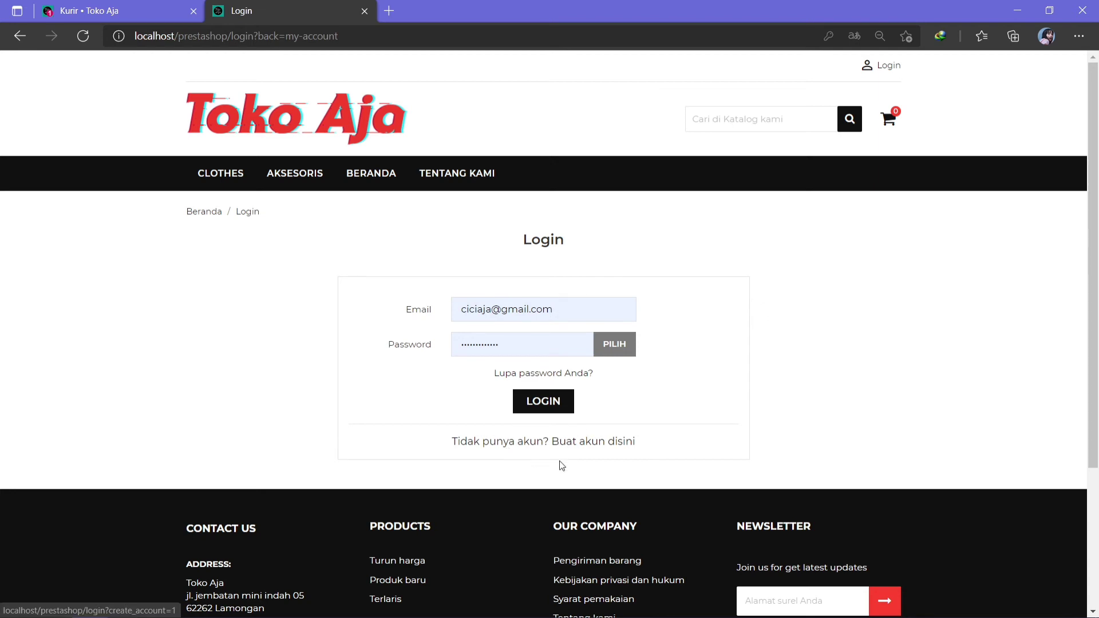
left_click(540, 406)
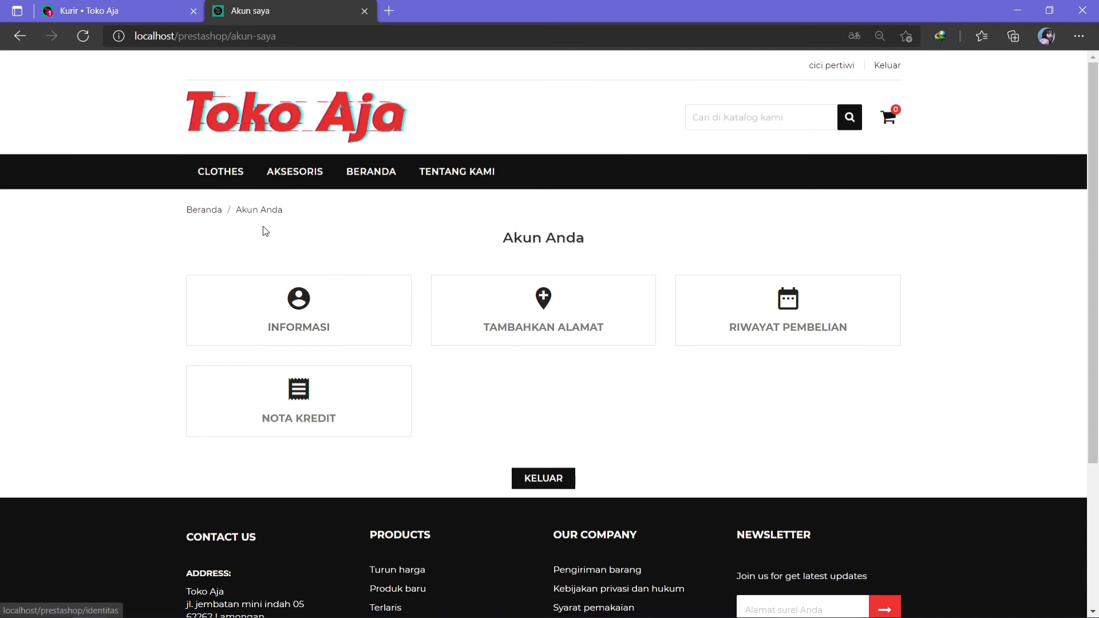
left_click(296, 115)
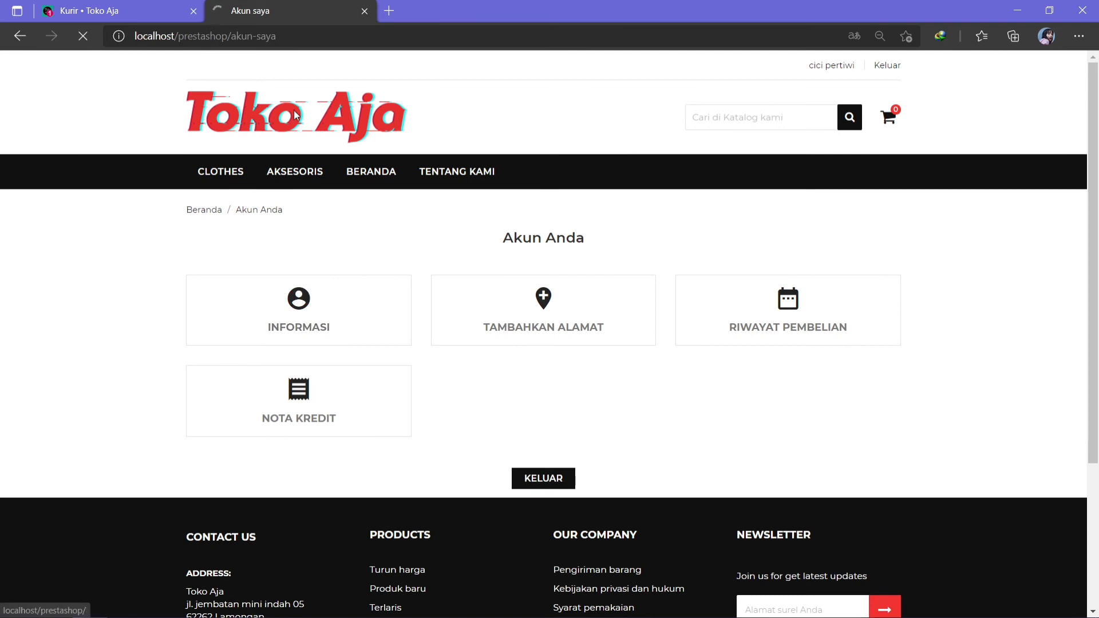
Scroll to FEATURED PRODUCTS and reveal ADD TO CART on the Hoddie Crooz Flug card.
mouse_move(371, 172)
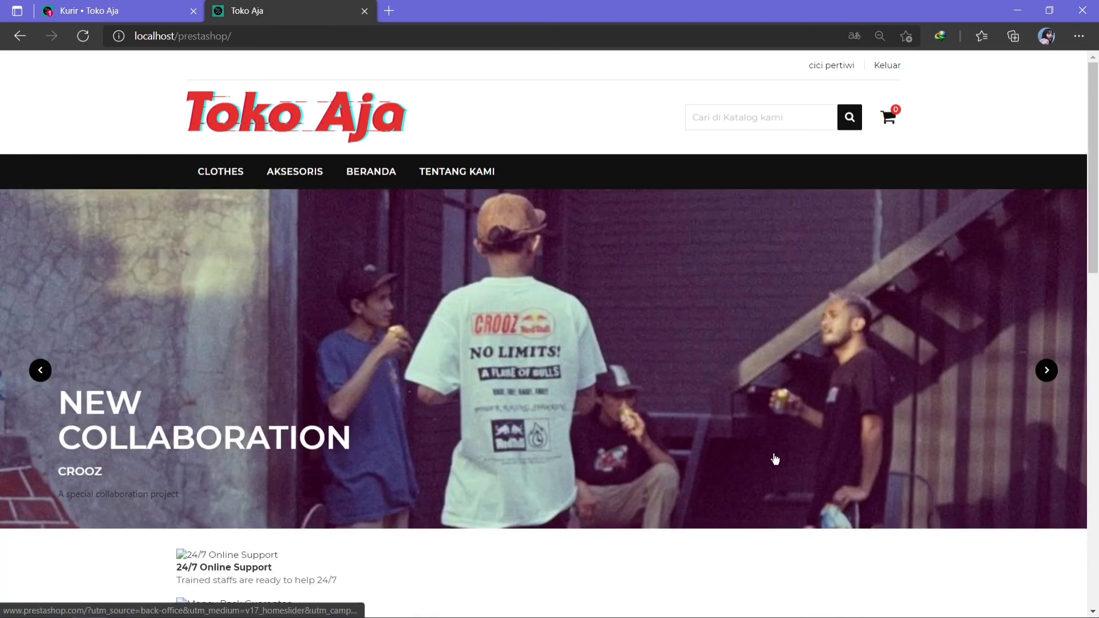
scroll(1068, 357, "down", 5)
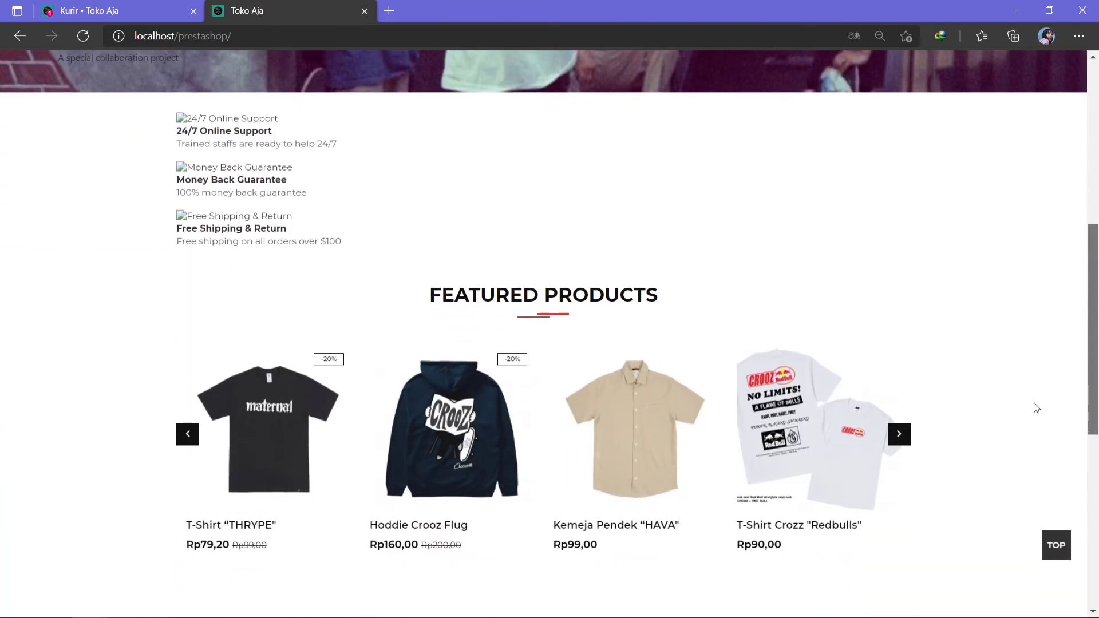
scroll(1037, 390, "up", 8)
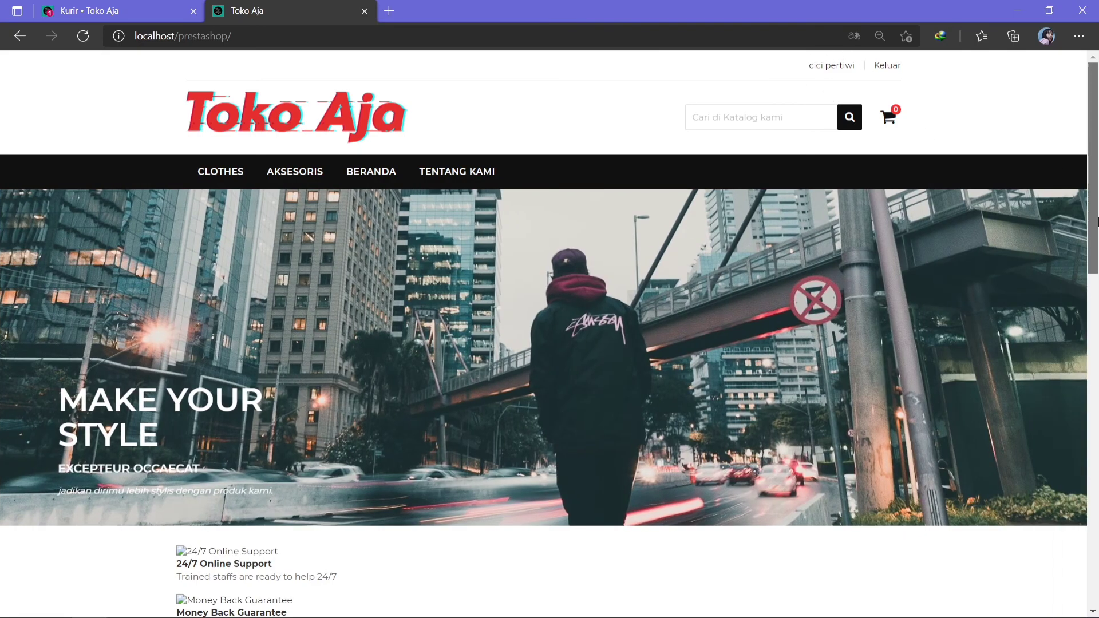
left_click_drag(1098, 220, 1072, 428)
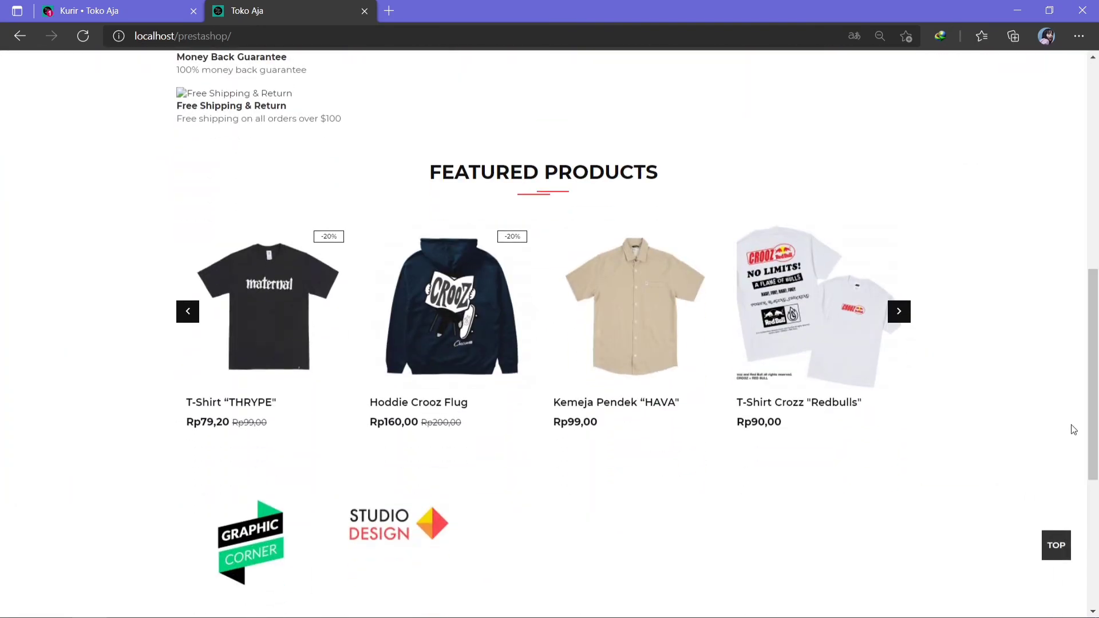
mouse_move(223, 375)
mouse_move(433, 372)
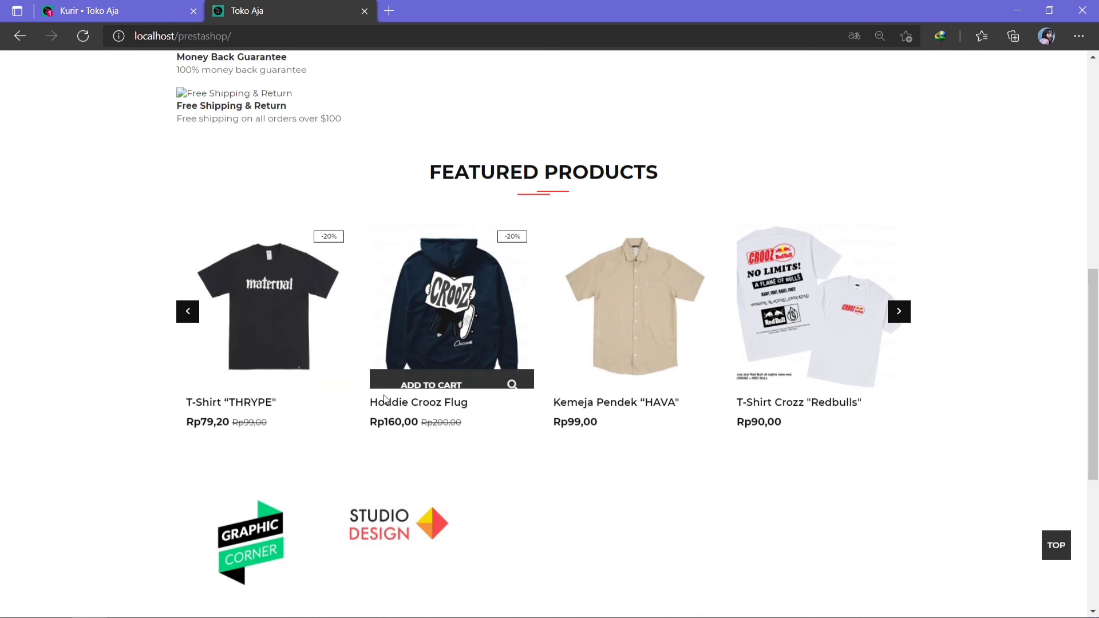
Add Hoddie Crooz Flug (size S) to the cart and continue via PROSES PEMBAYARAN.
left_click(448, 375)
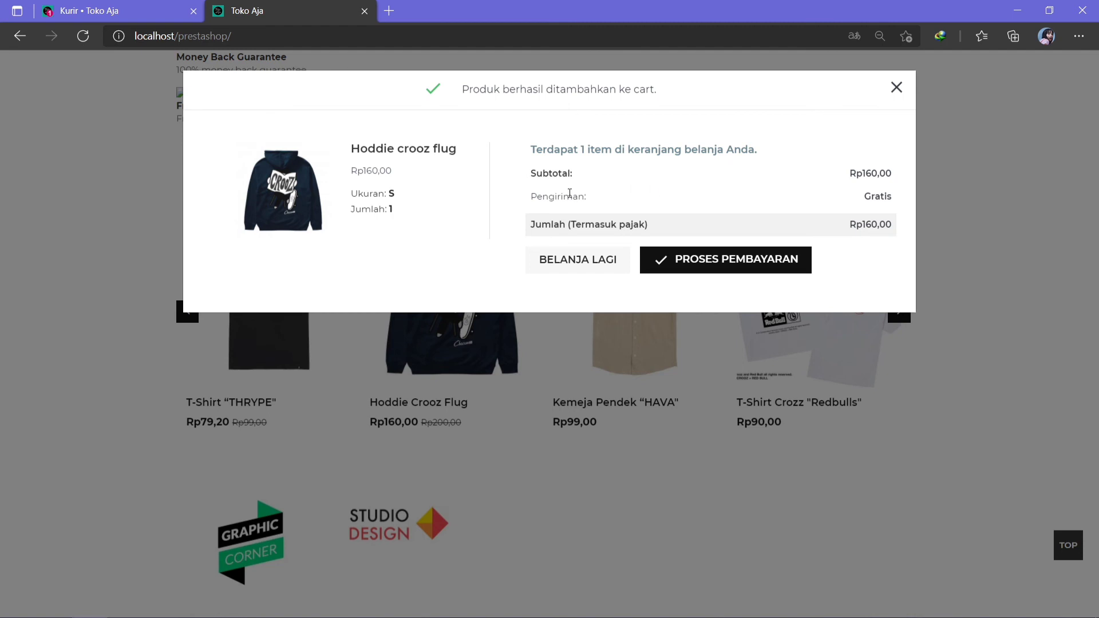
left_click(719, 261)
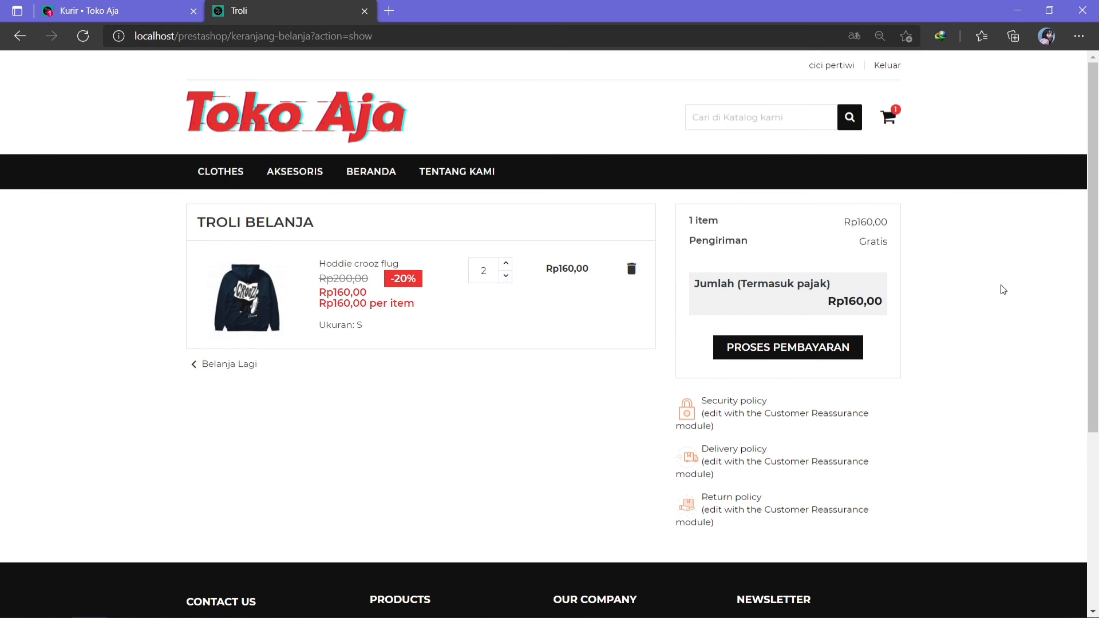
Proceed from the shopping cart to the checkout address step, showing 2 items totalling Rp320,00.
mouse_move(1094, 304)
left_mouse_down()
mouse_move(1086, 345)
mouse_move(1082, 288)
left_mouse_up()
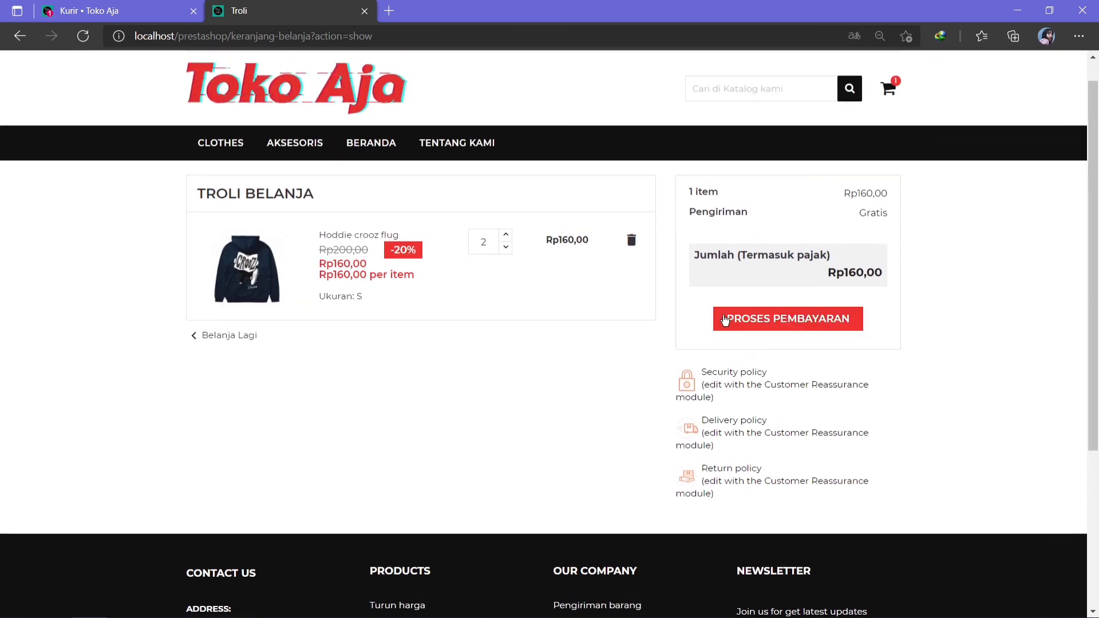
left_click(737, 322)
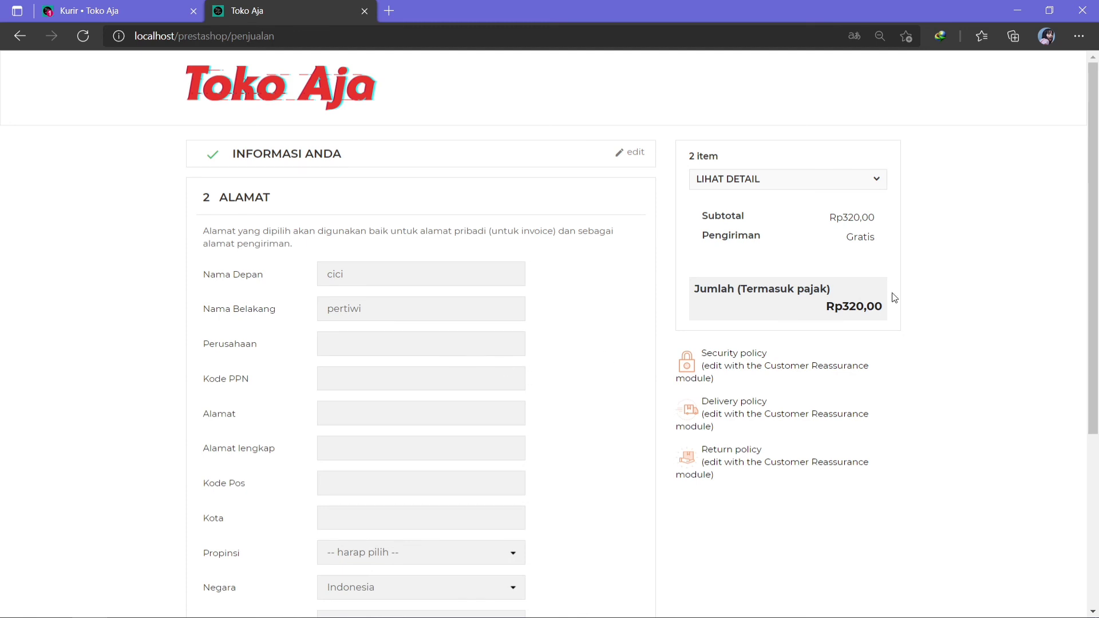
Enter company 'cv, maju mundur', fill the VAT code from saved entries, and enter the street and full address.
scroll(1096, 268, "down", 1)
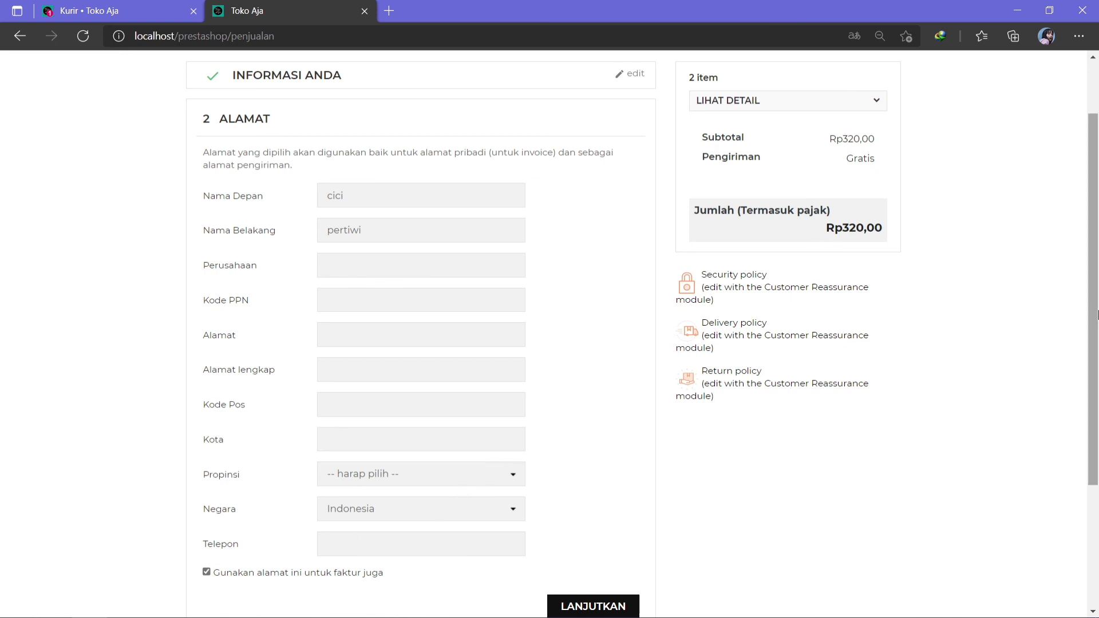
left_click(394, 266)
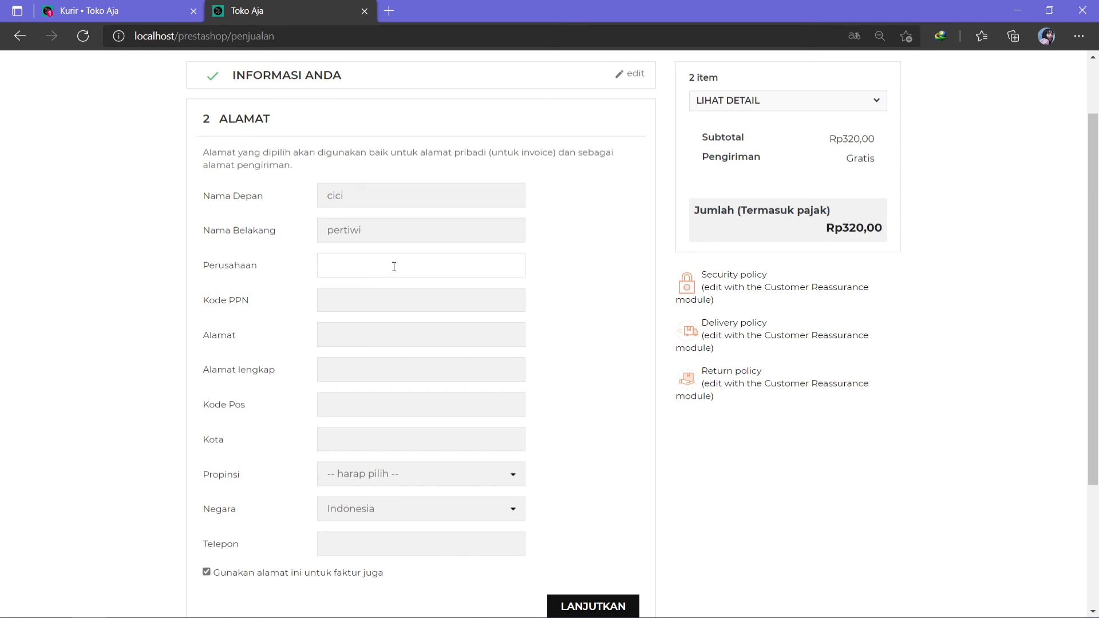
type("cv")
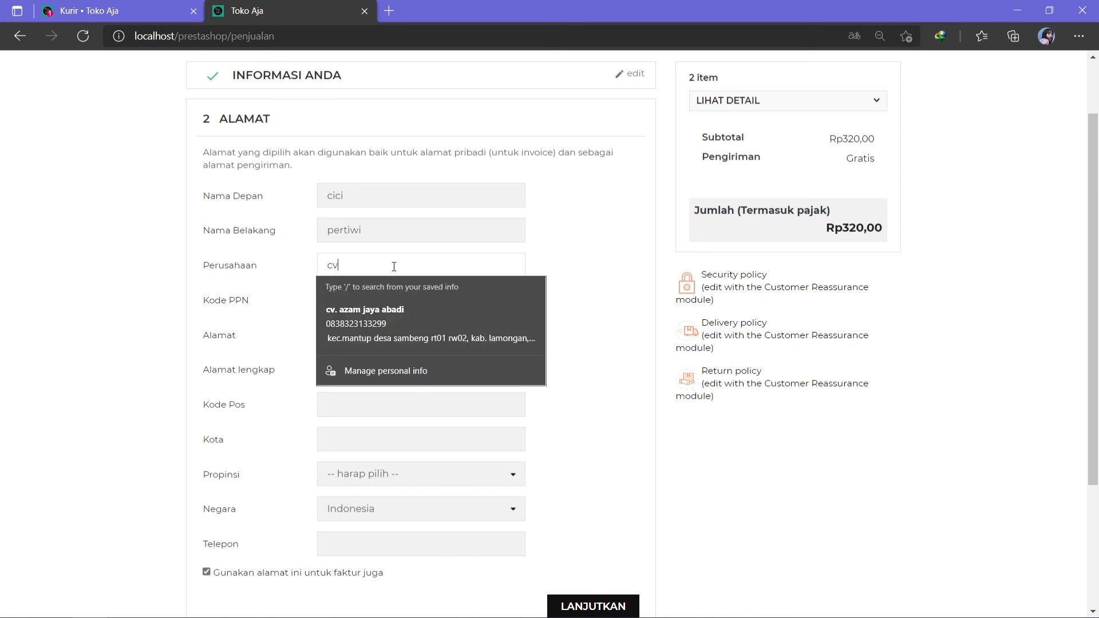
type(", maju mundur")
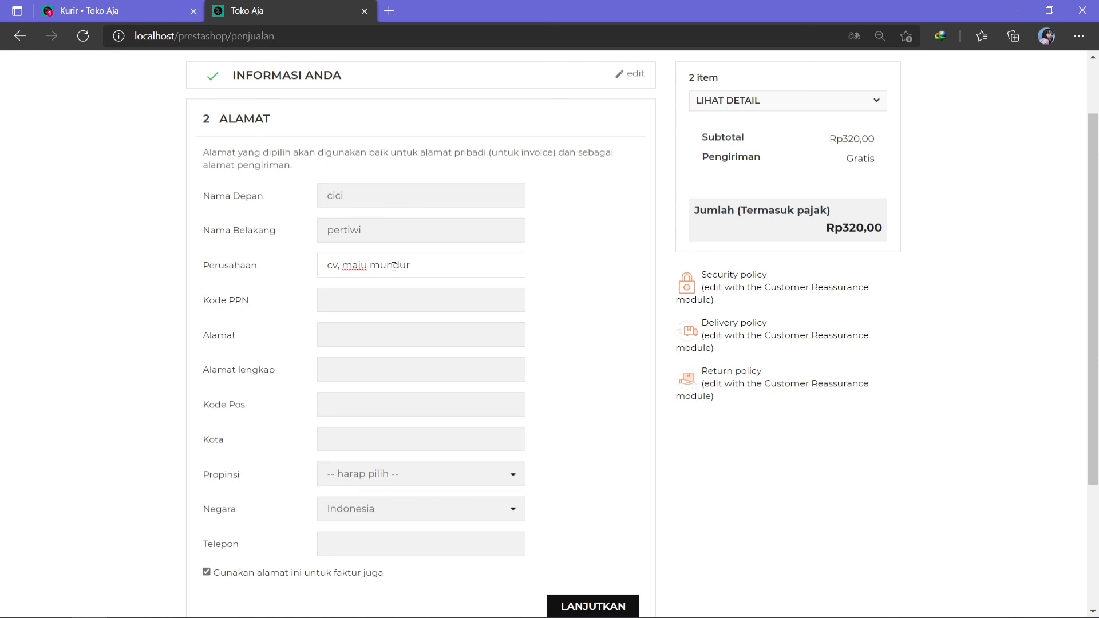
left_click(374, 303)
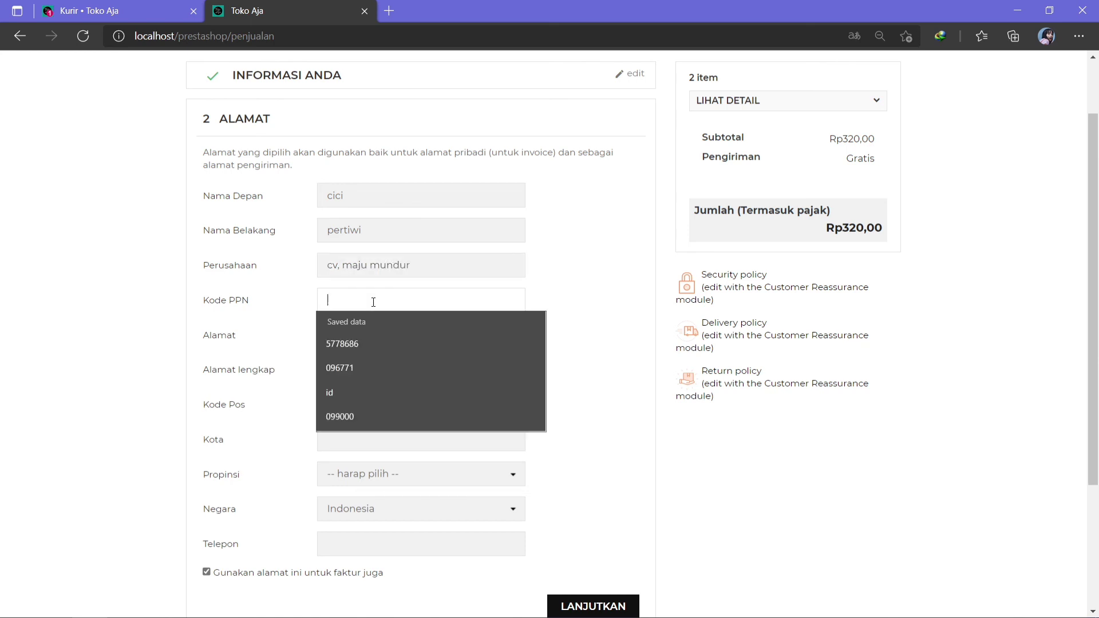
left_click(373, 343)
left_click(367, 342)
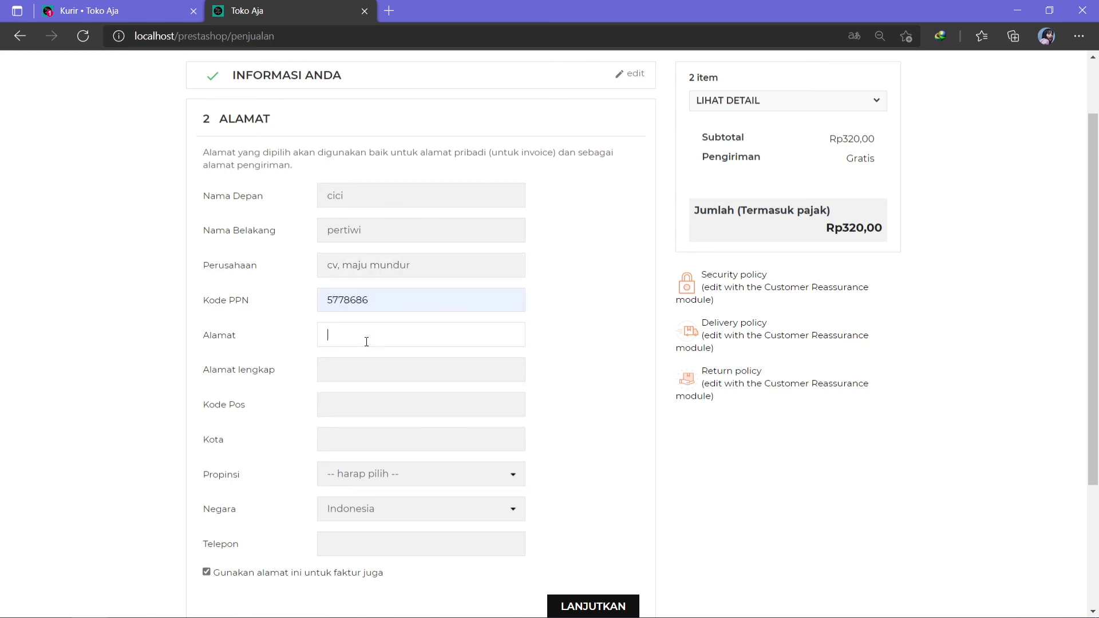
type("sugio")
left_click(356, 371)
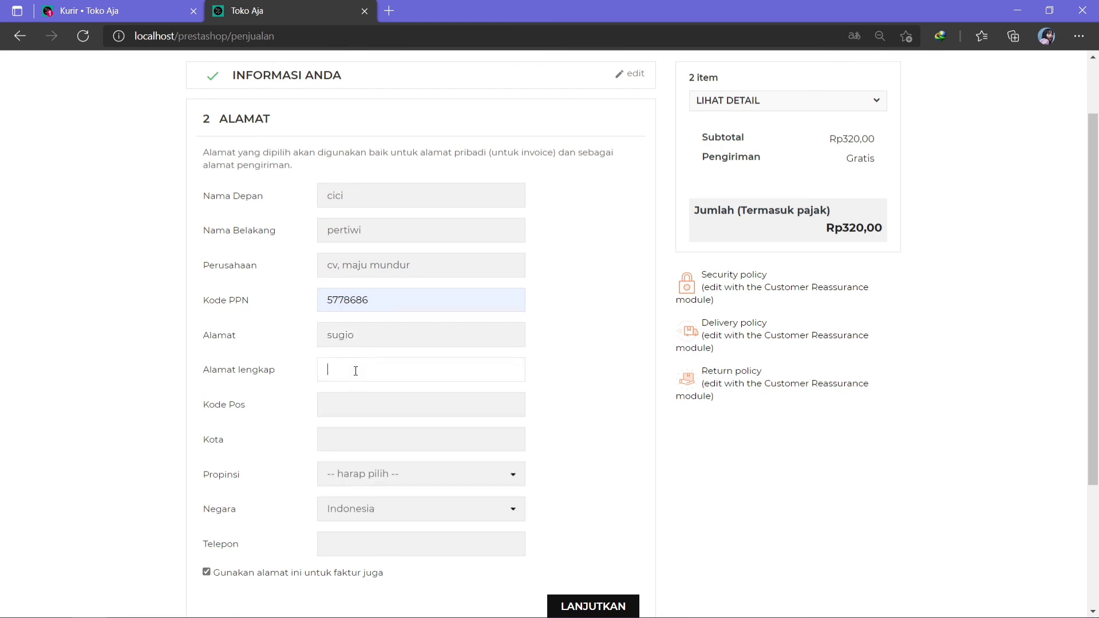
type("lamongan")
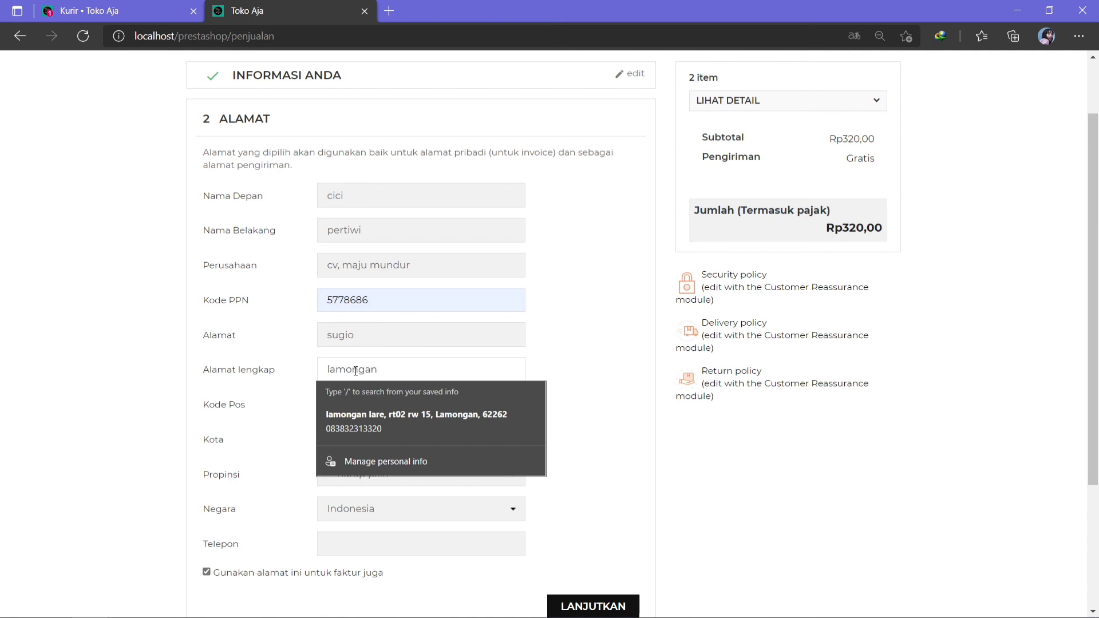
left_click(599, 390)
Fill in the postcode and city, and set the province to Jawa Timur.
left_click(424, 411)
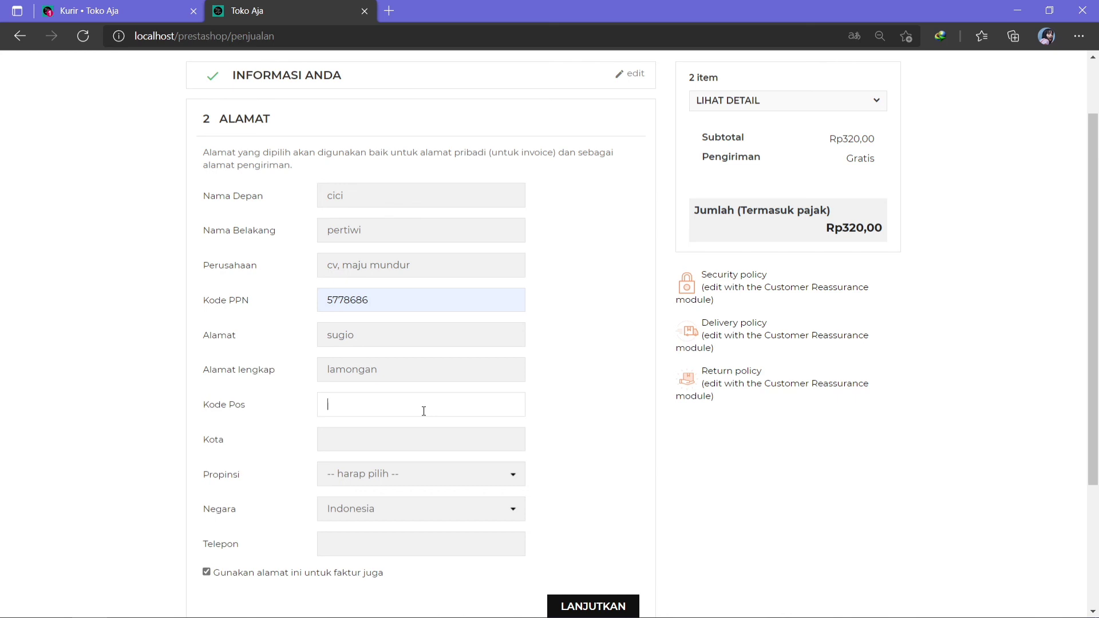
type("62252")
left_click(418, 439)
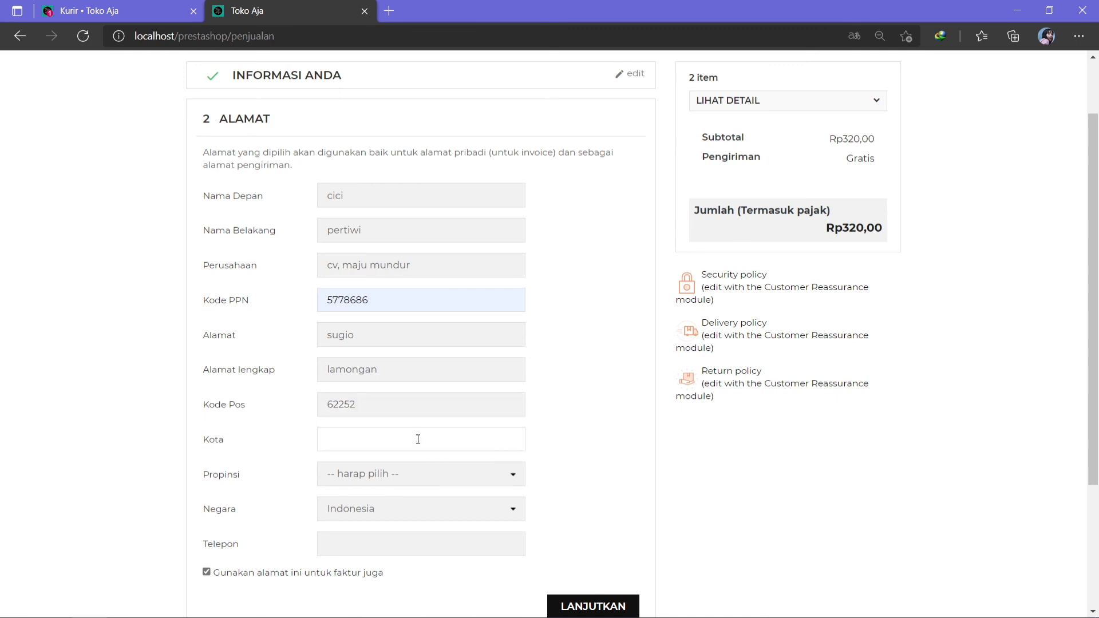
type("lamongan")
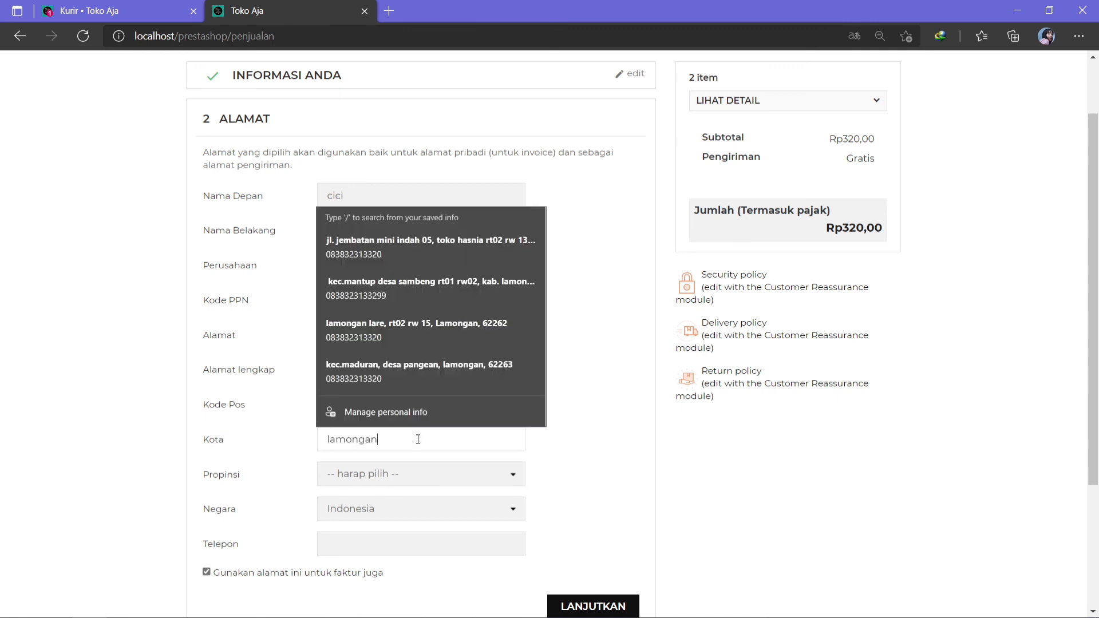
left_click(539, 439)
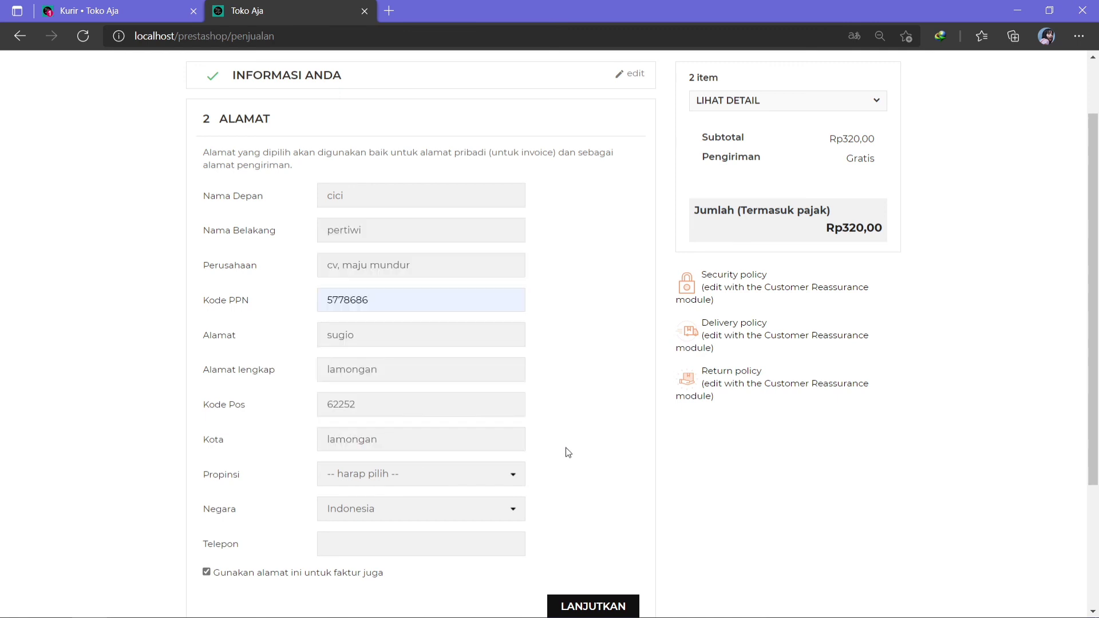
left_click(491, 487)
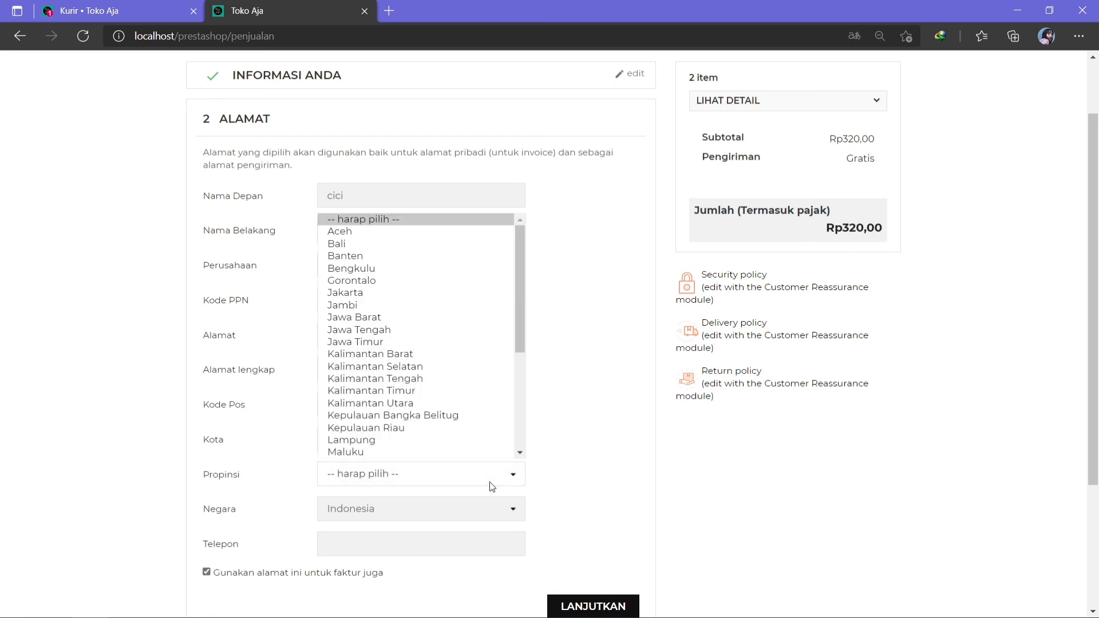
left_click(369, 342)
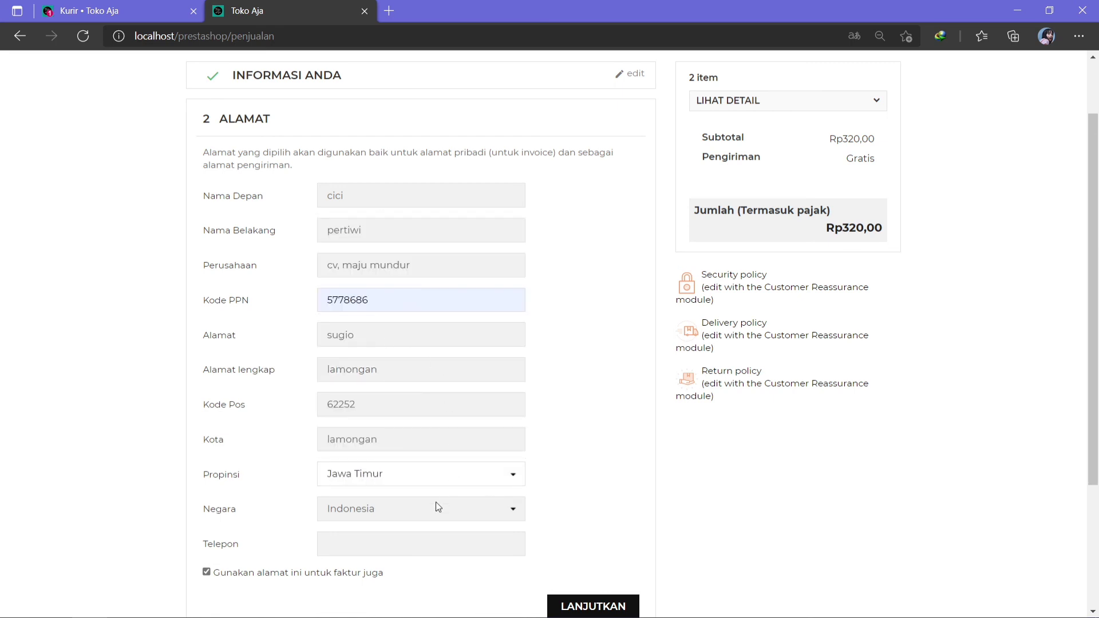
Set the country to Indonesia and enter the customer's phone number.
left_click(415, 508)
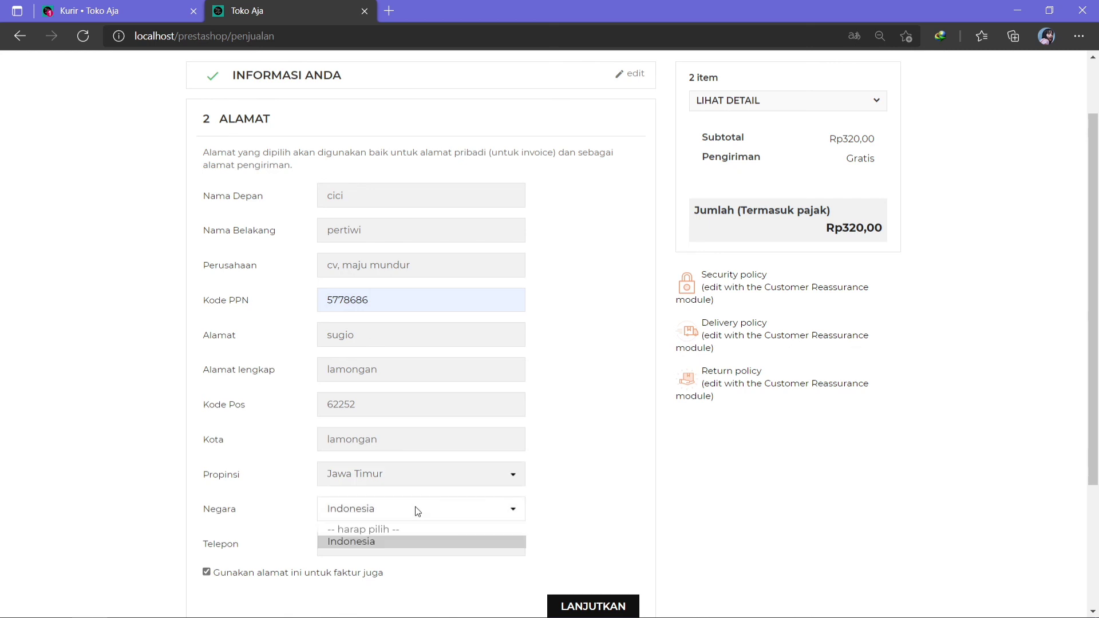
left_click(356, 542)
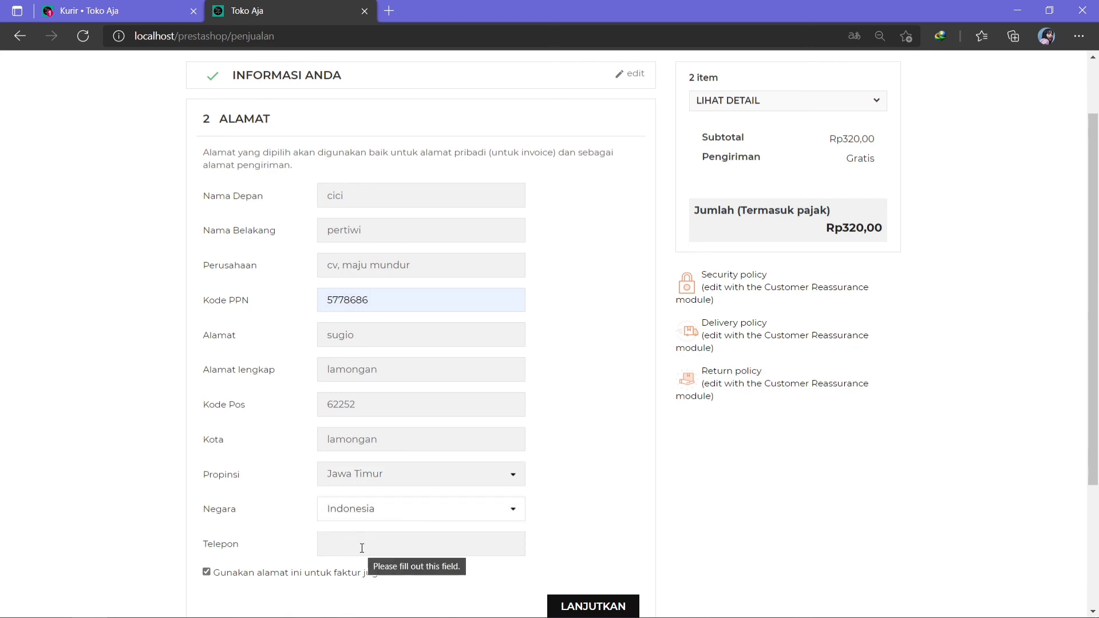
left_click(362, 548)
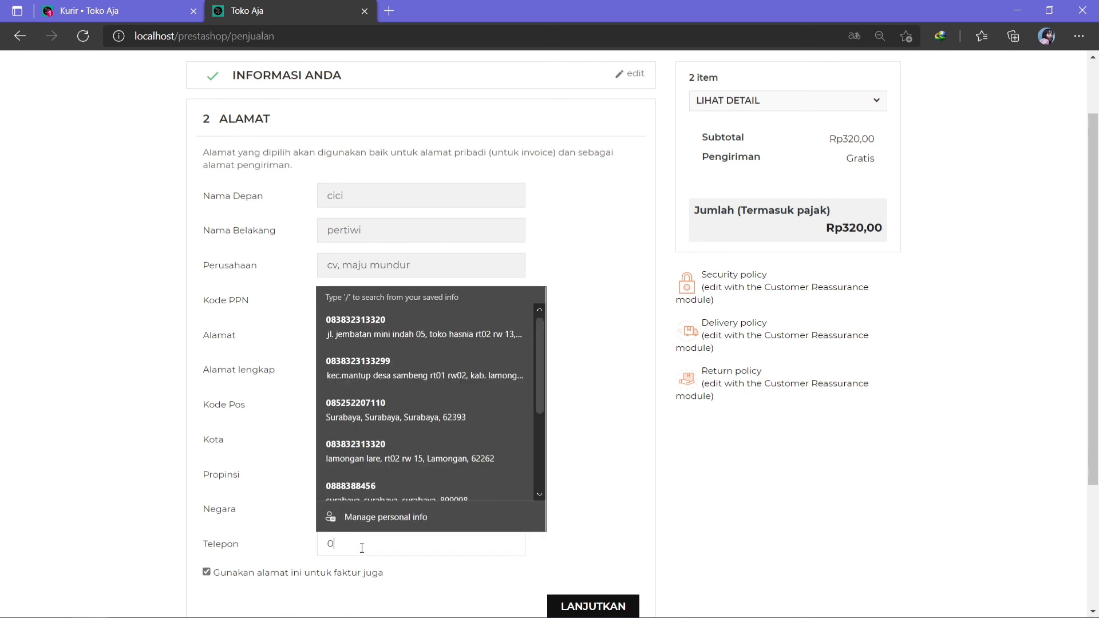
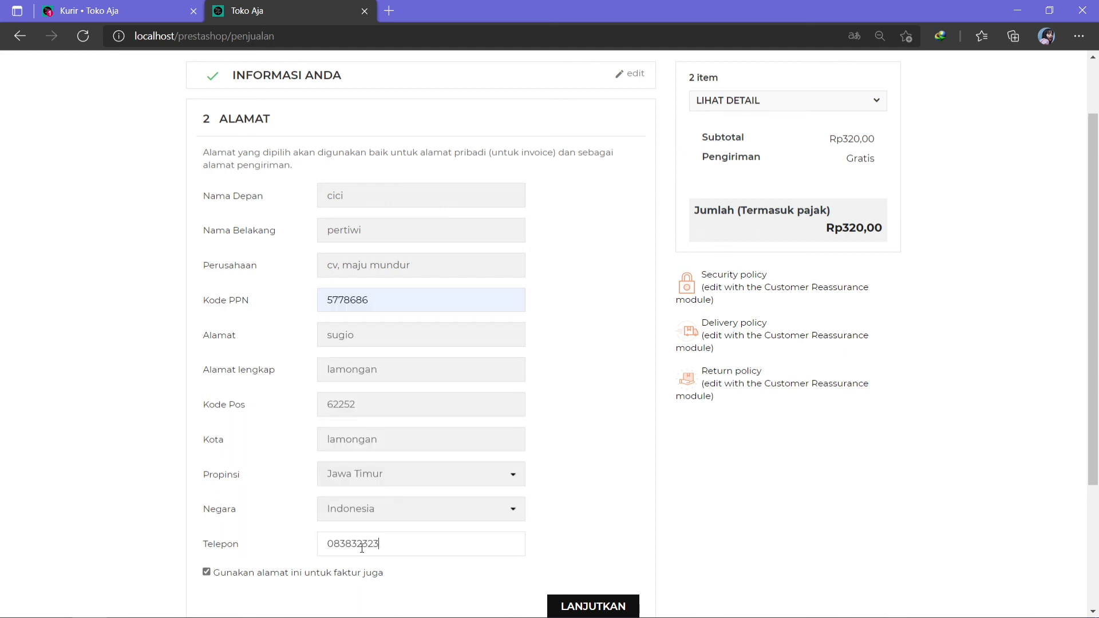
scroll(1097, 344, "down", 1)
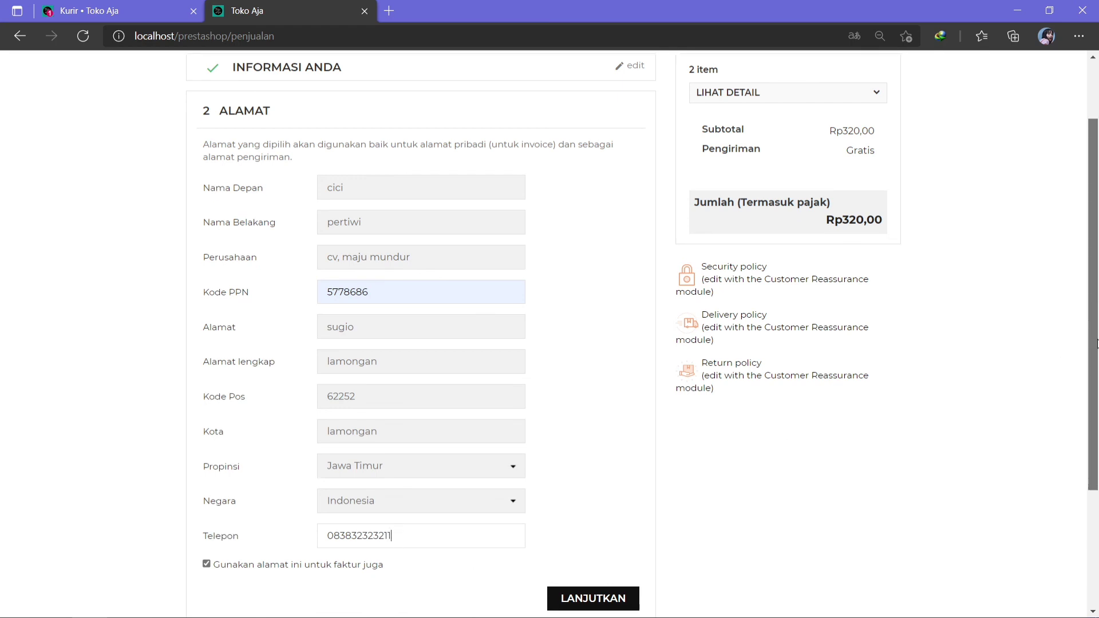
scroll(1097, 344, "down", 3)
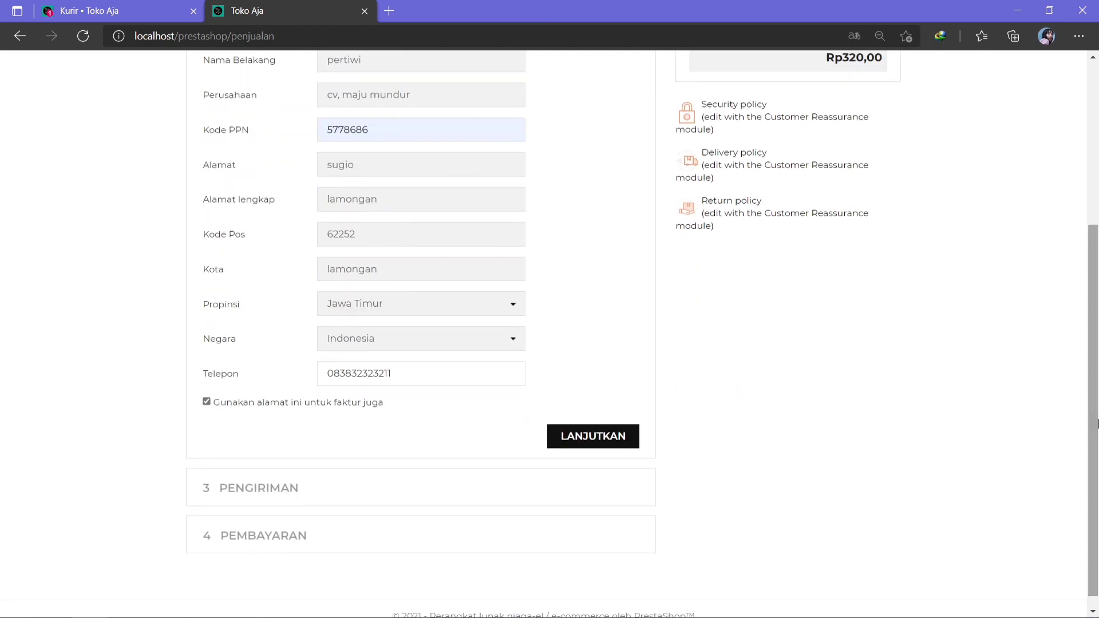
left_click(566, 444)
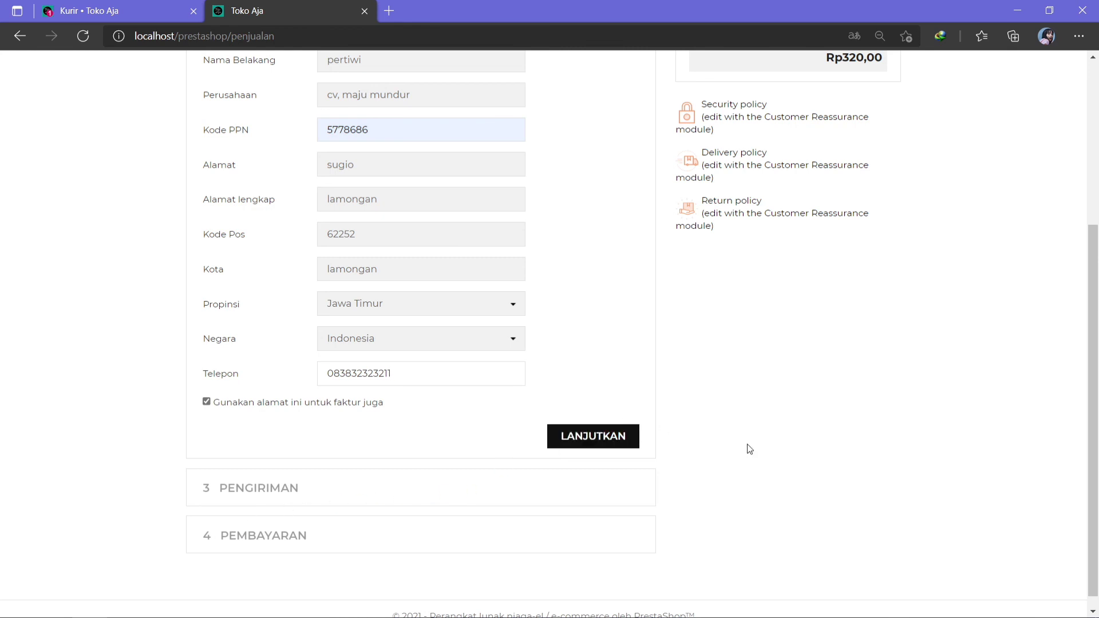
left_click_drag(1097, 384, 1097, 191)
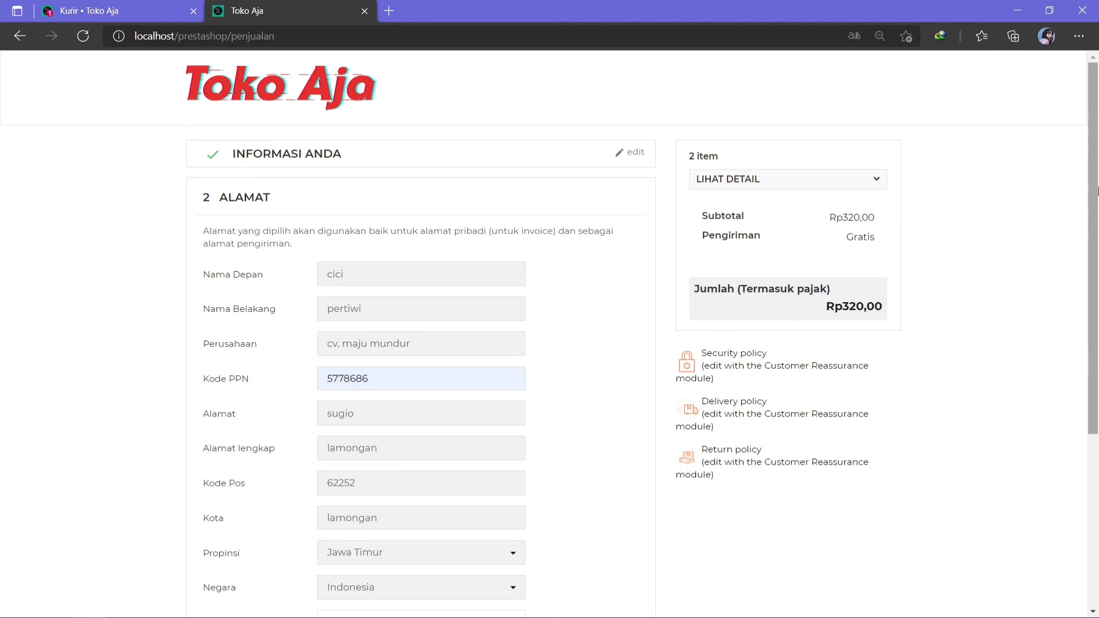